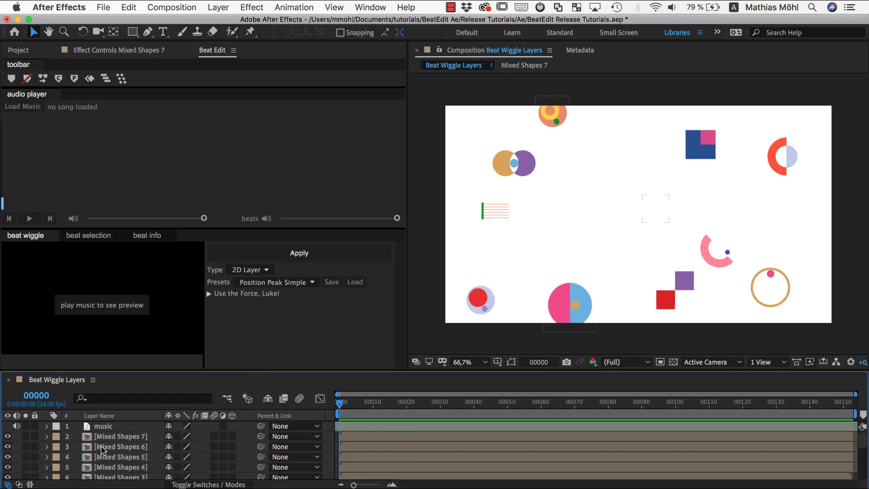
Preview the existing shape animation, then return the current time to frame 0
{"action": "scroll", "coordinate": [102, 448], "scroll_direction": "down", "scroll_amount": 5}
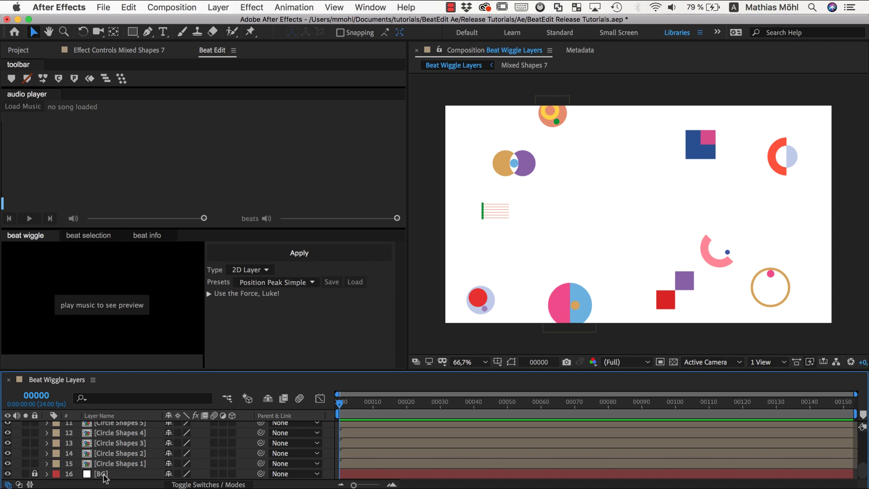
{"action": "scroll", "coordinate": [114, 455], "scroll_direction": "up", "scroll_amount": 5}
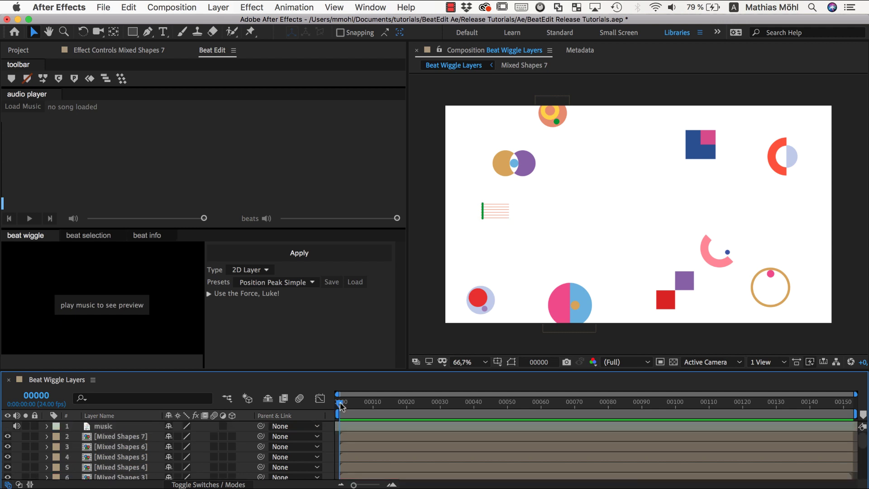
{"action": "key", "text": "space"}
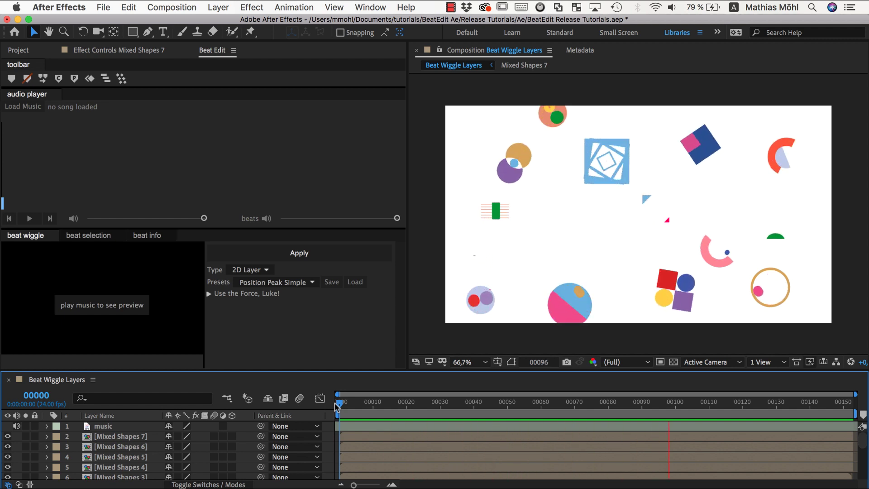
{"action": "key", "text": "space"}
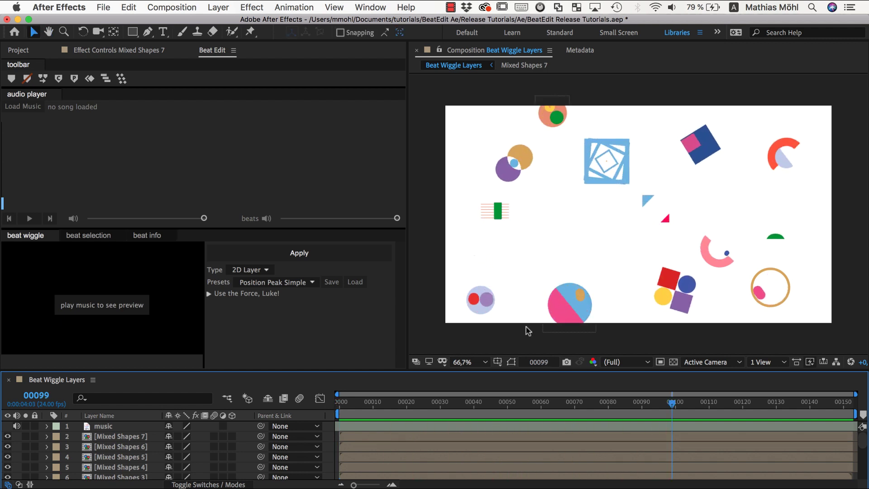
{"action": "left_click_drag", "start_coordinate": [359, 404], "coordinate": [319, 403]}
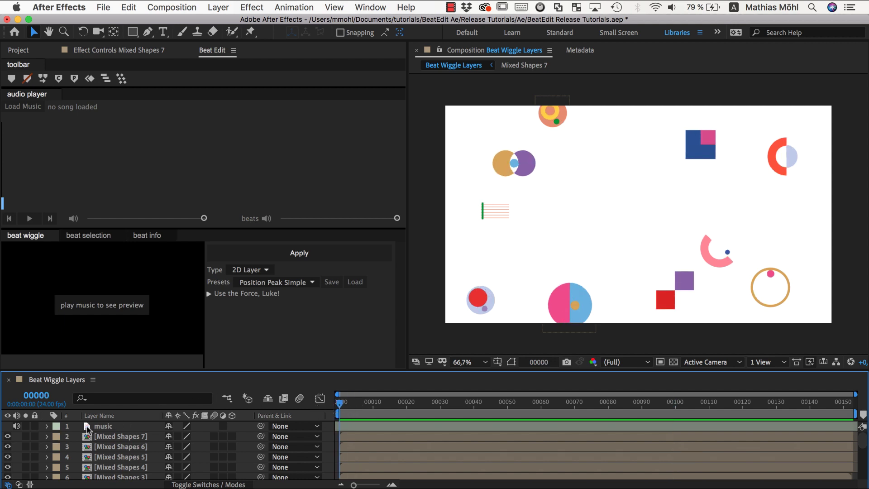
Load the music layer's song into BeatEdit, keep 2D Layer as wiggle type, and play the music
{"action": "left_click", "coordinate": [100, 428]}
{"action": "left_click", "coordinate": [16, 107]}
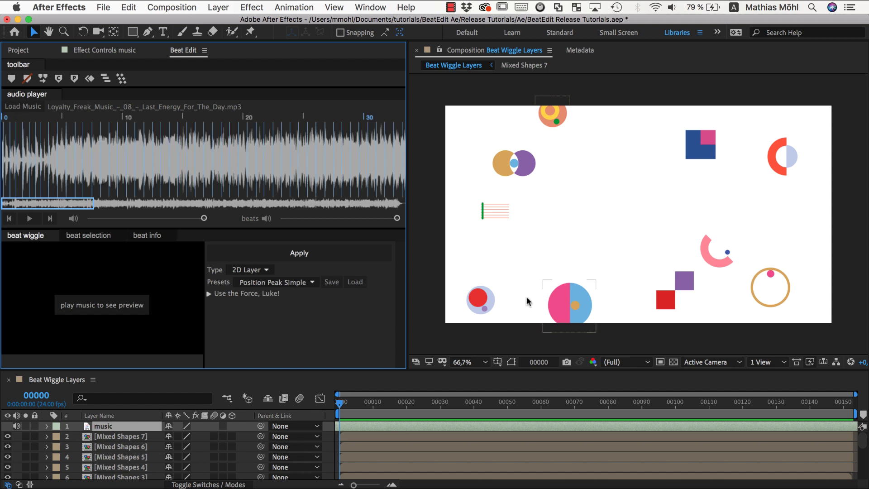
{"action": "left_click", "coordinate": [264, 271]}
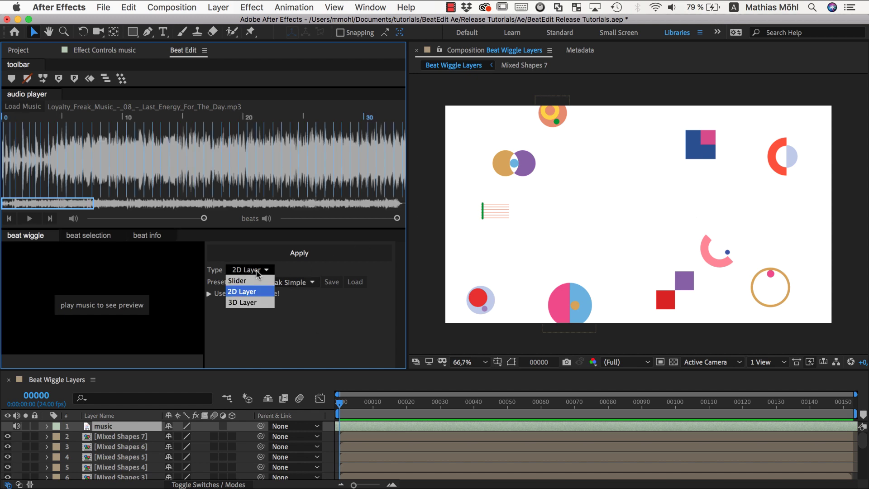
{"action": "left_click", "coordinate": [245, 291]}
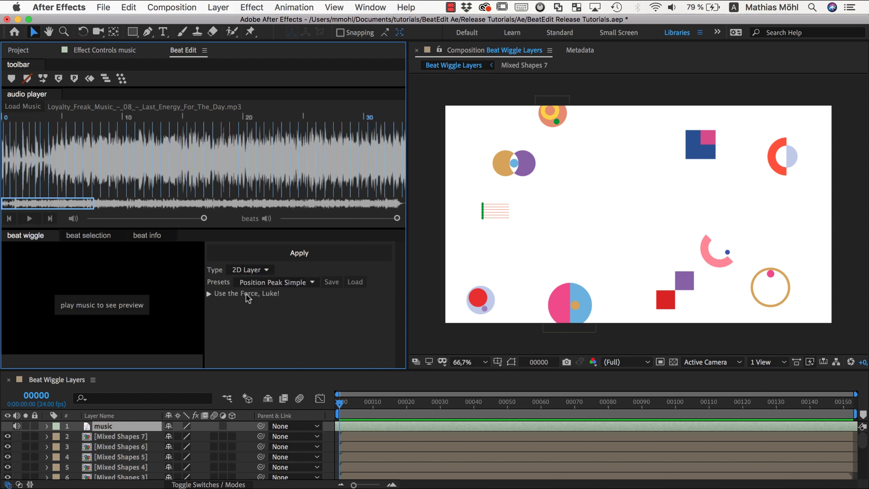
{"action": "left_click", "coordinate": [276, 282]}
{"action": "left_click", "coordinate": [226, 352]}
{"action": "left_click", "coordinate": [29, 217]}
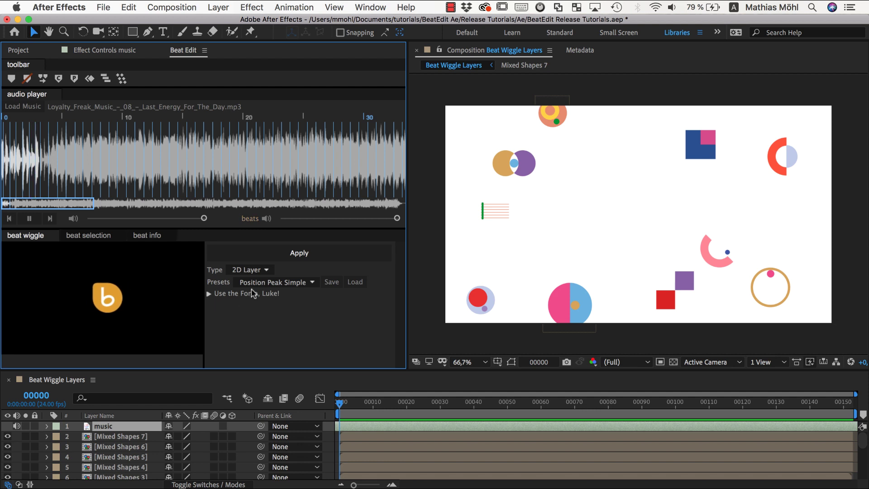
Try Position Flicker, Opacity Blink and Scale Pulse, then settle on Position Random Steps
{"action": "left_click", "coordinate": [262, 282]}
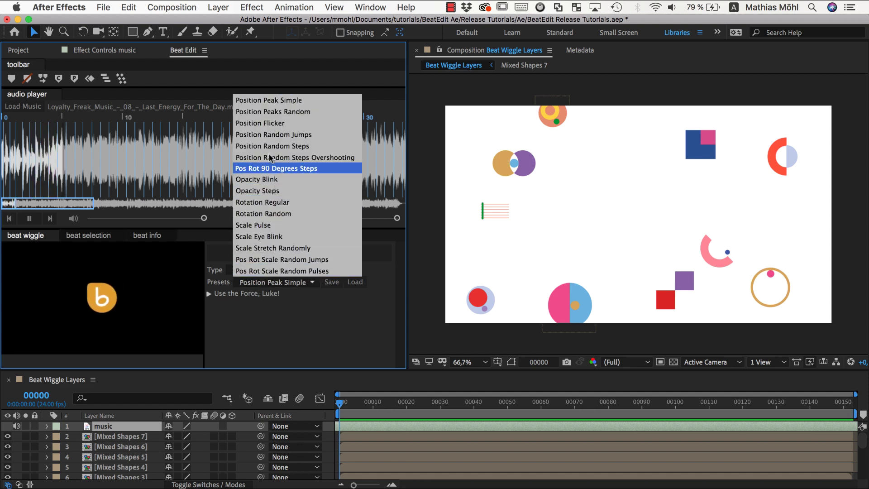
{"action": "left_click", "coordinate": [273, 124]}
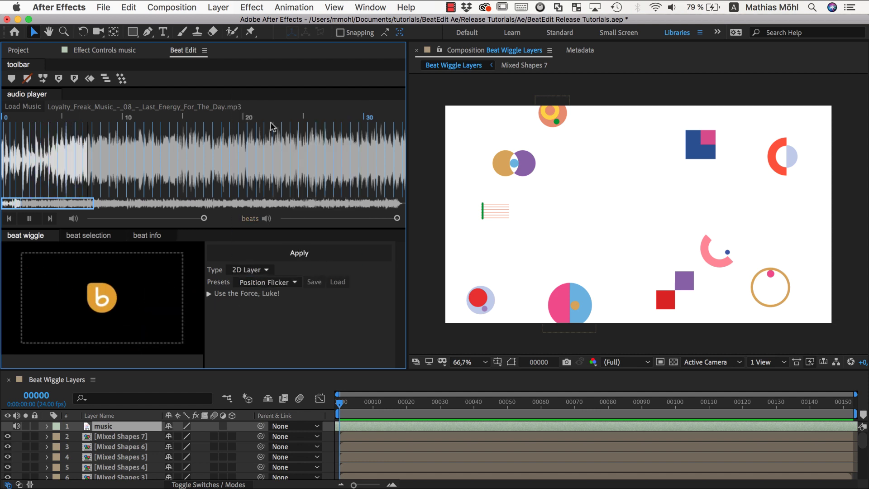
{"action": "left_click", "coordinate": [265, 282]}
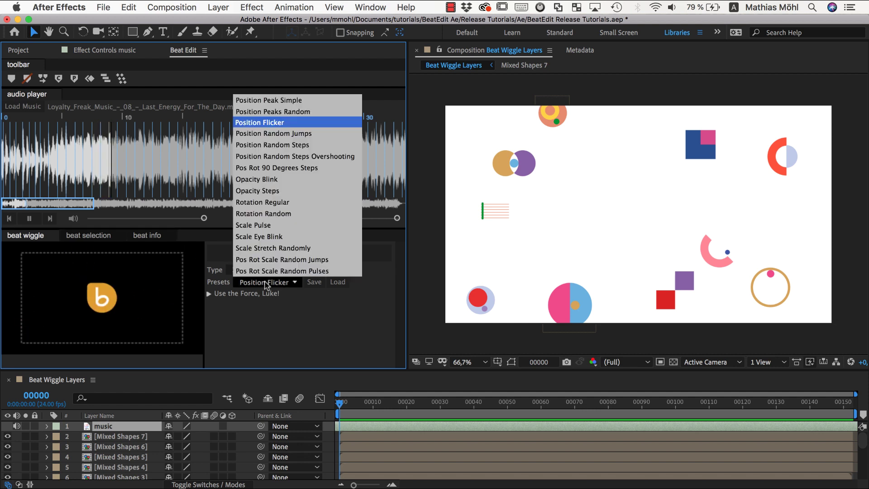
{"action": "left_click", "coordinate": [255, 181]}
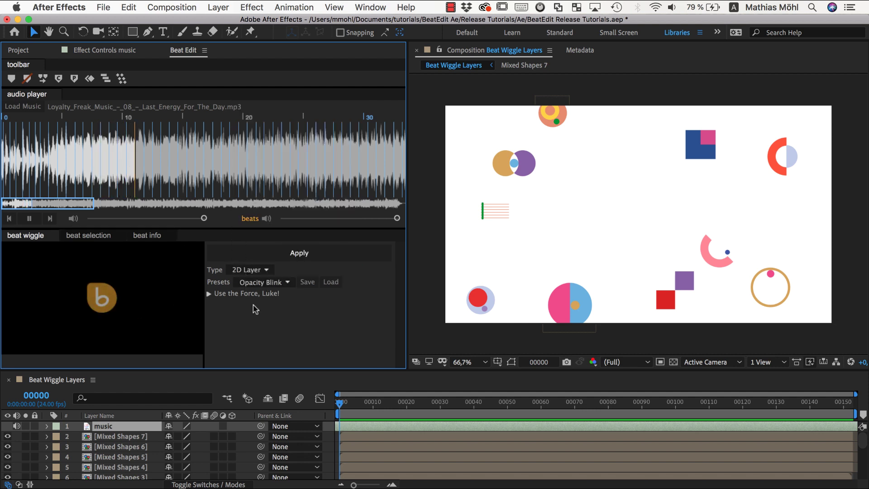
{"action": "left_click", "coordinate": [265, 283]}
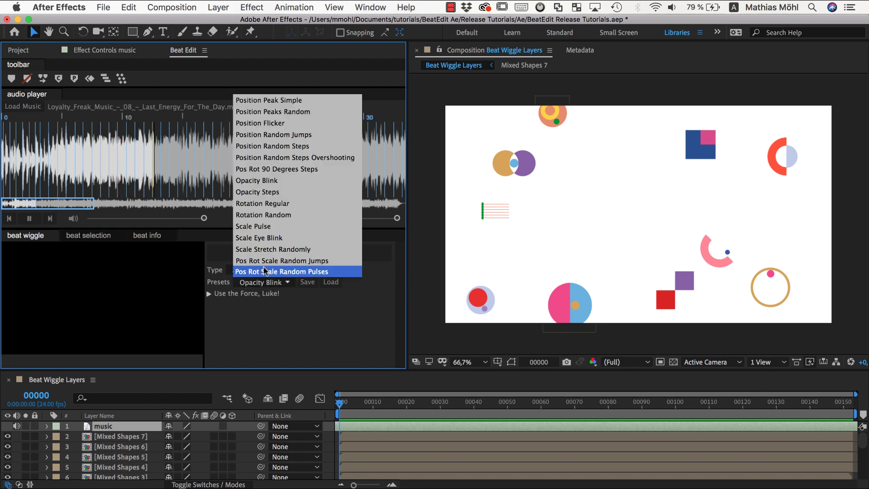
{"action": "left_click", "coordinate": [261, 224]}
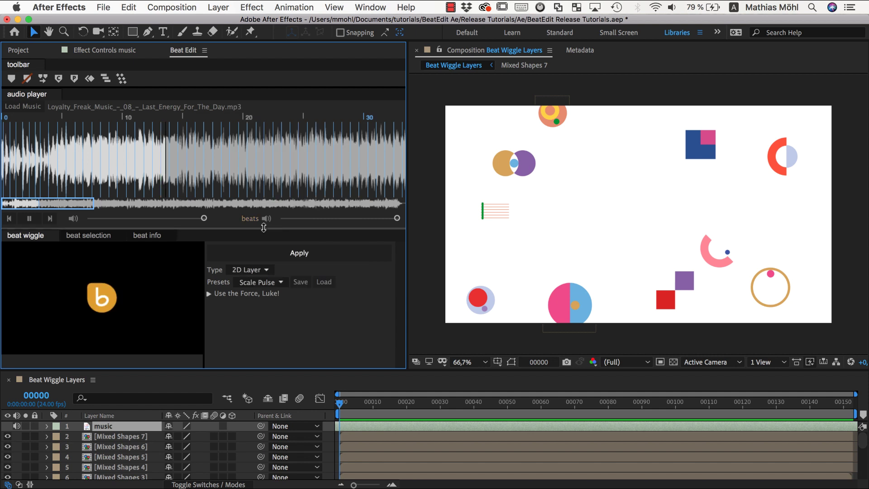
{"action": "left_click", "coordinate": [262, 283]}
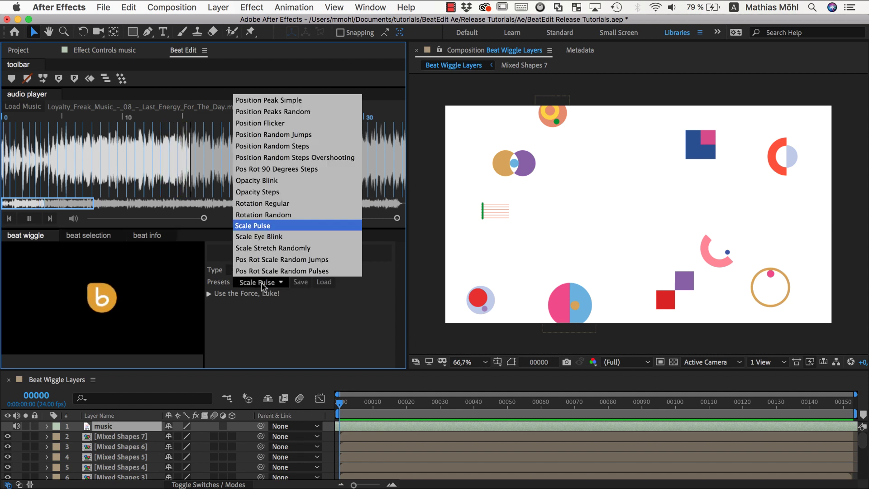
{"action": "left_click", "coordinate": [281, 147]}
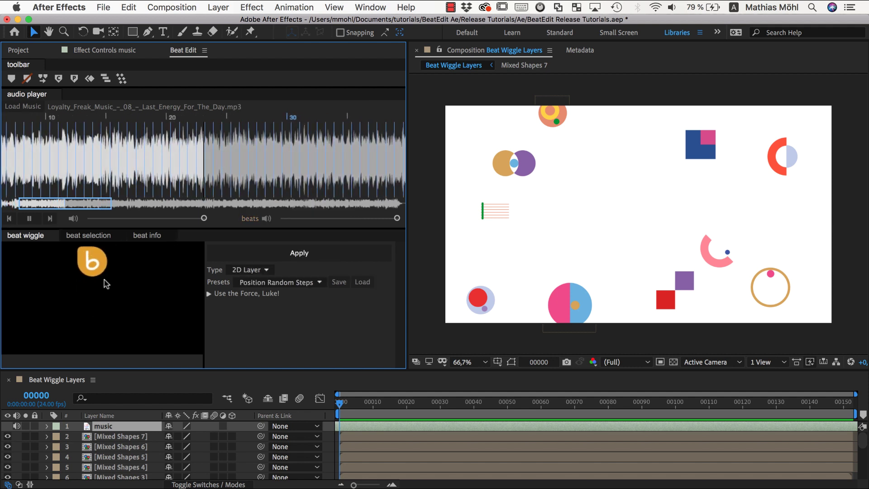
{"action": "left_click", "coordinate": [29, 219]}
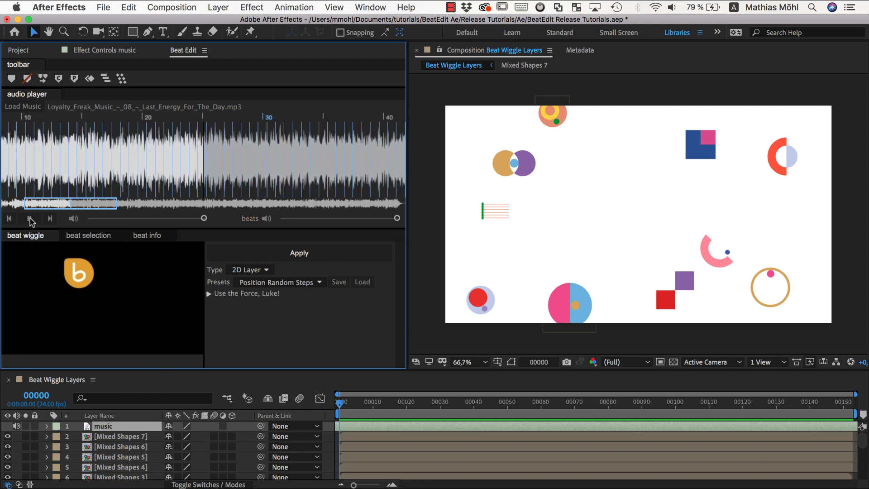
{"action": "left_click", "coordinate": [661, 227]}
Select all shape layers, apply Position Random Steps, preview it, and return to frame 0
{"action": "left_click_drag", "start_coordinate": [661, 227], "coordinate": [825, 328]}
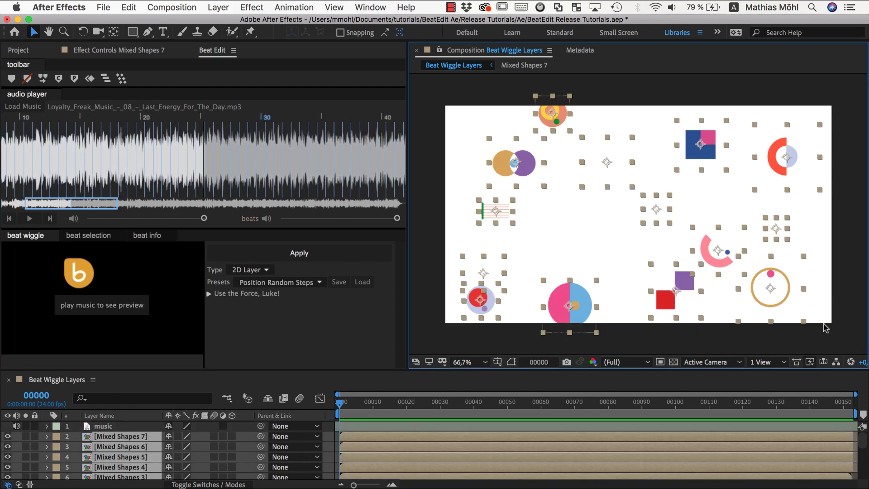
{"action": "left_click", "coordinate": [293, 254]}
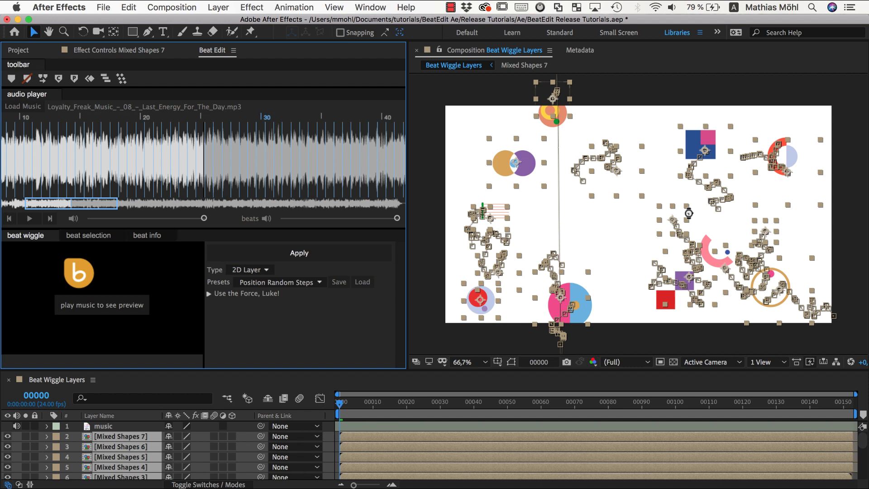
{"action": "left_click", "coordinate": [392, 387]}
{"action": "key", "text": "space"}
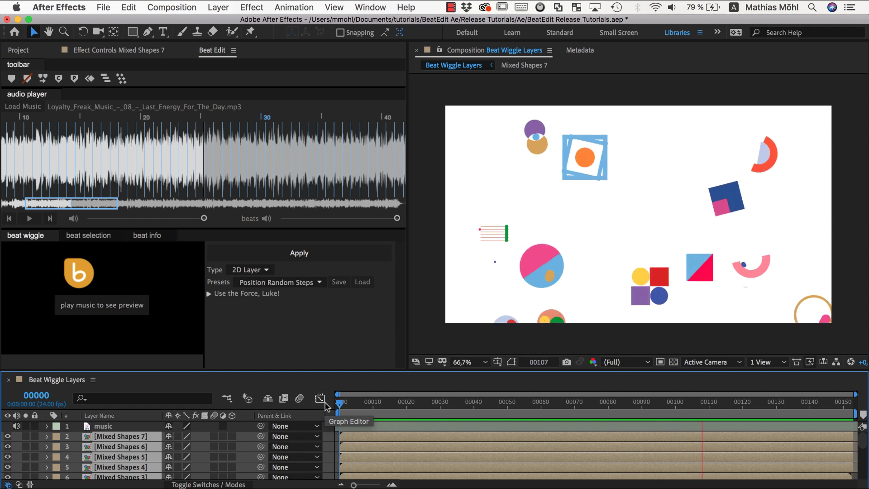
{"action": "left_click", "coordinate": [341, 406]}
{"action": "left_click", "coordinate": [340, 404]}
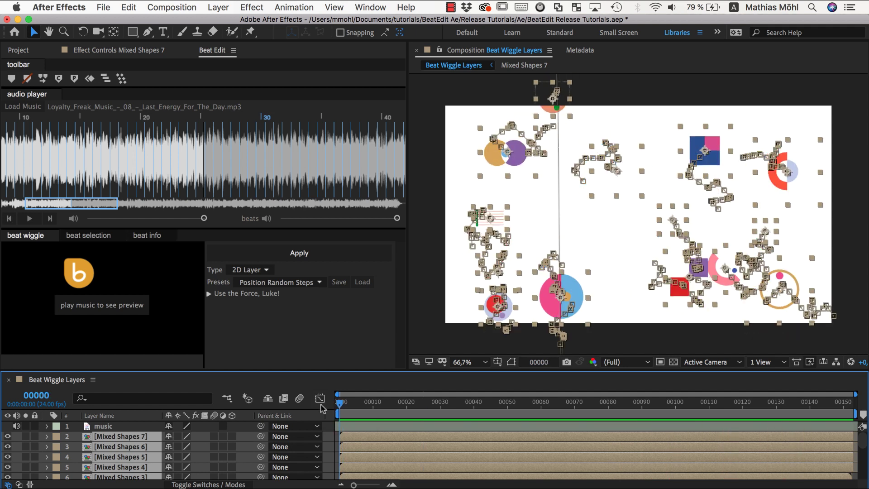
{"action": "left_click", "coordinate": [209, 294]}
Set the position wiggle Amount to 30.0,300.0 and play the music to preview
{"action": "left_click", "coordinate": [209, 294]}
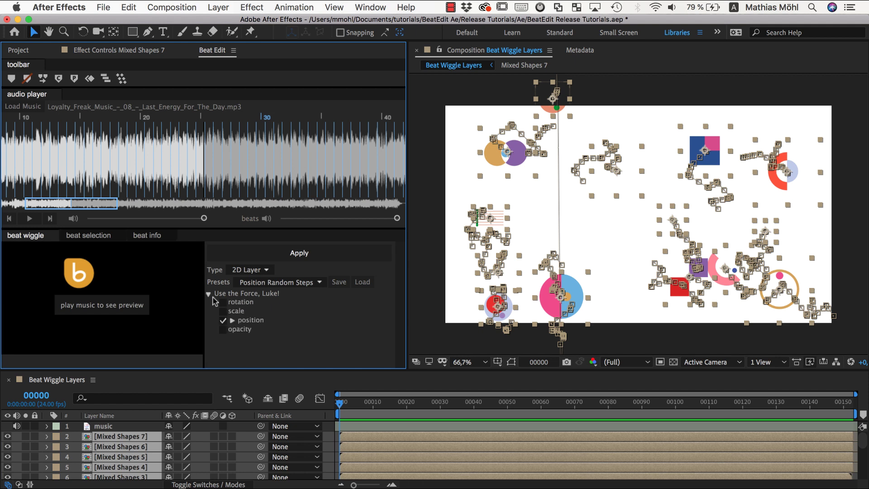
{"action": "left_click", "coordinate": [232, 320]}
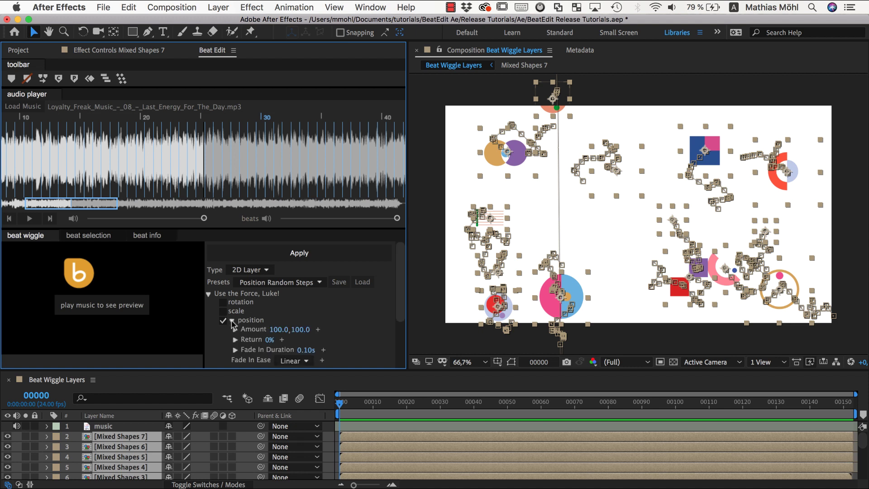
{"action": "left_click", "coordinate": [277, 330]}
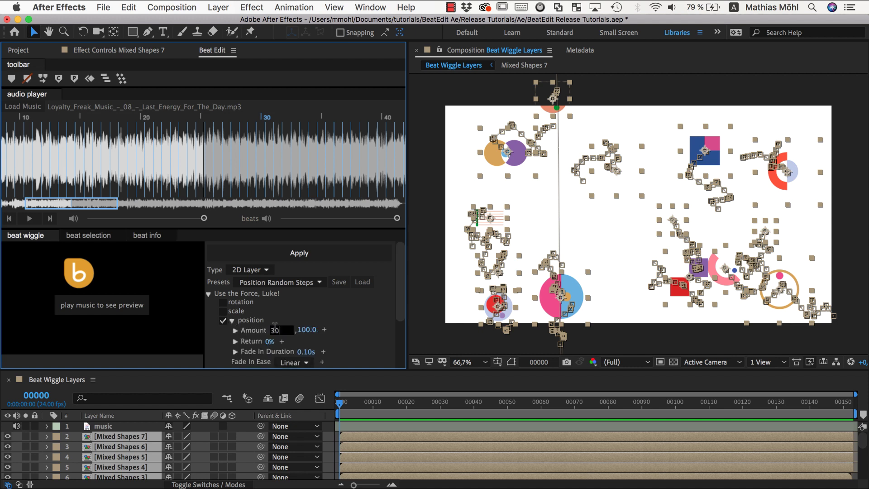
{"action": "left_click", "coordinate": [309, 331]}
{"action": "type", "text": "300"}
{"action": "key", "text": "Return"}
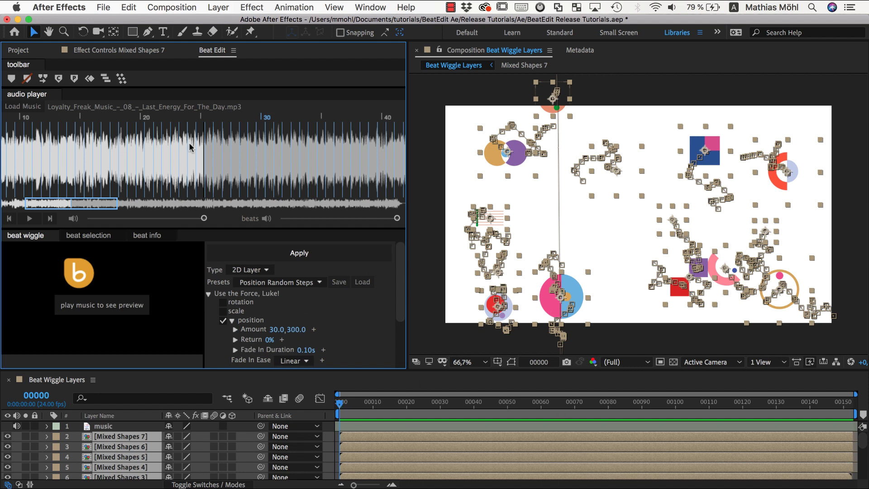
{"action": "left_click", "coordinate": [28, 218]}
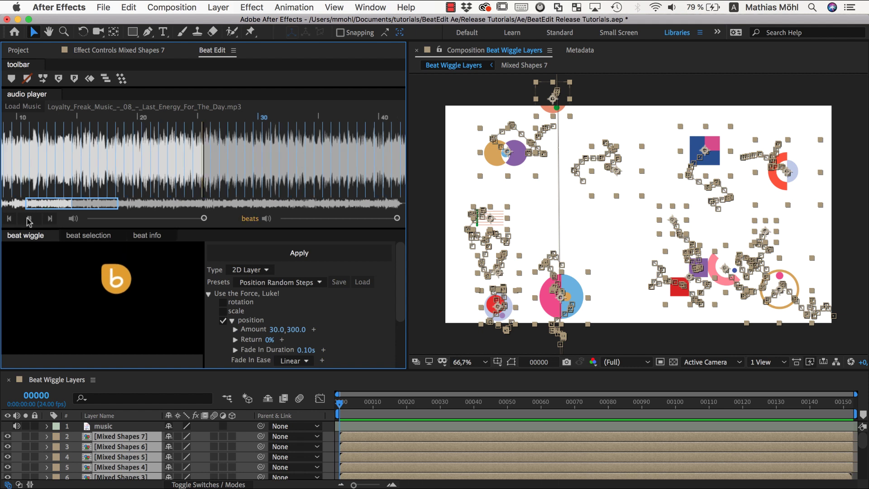
Subdivide each beat into 2 in BeatEdit's beat selection options
{"action": "left_click", "coordinate": [88, 235]}
{"action": "left_click", "coordinate": [80, 261]}
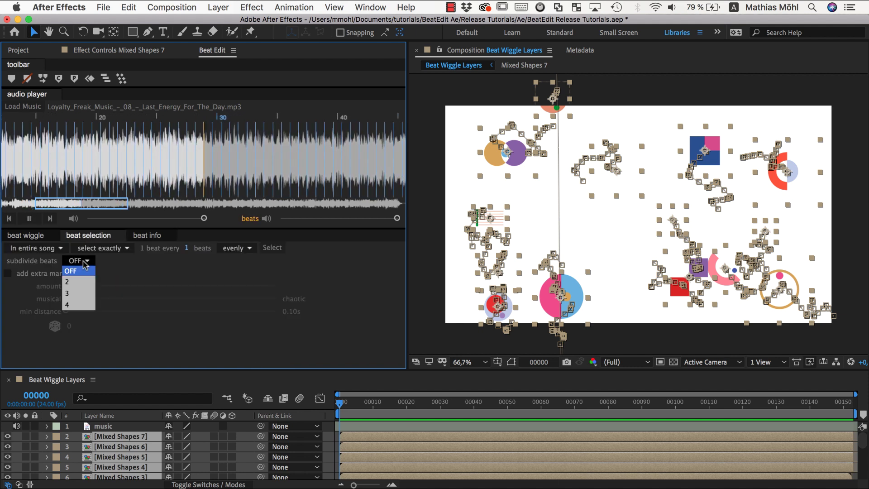
{"action": "left_click", "coordinate": [78, 286]}
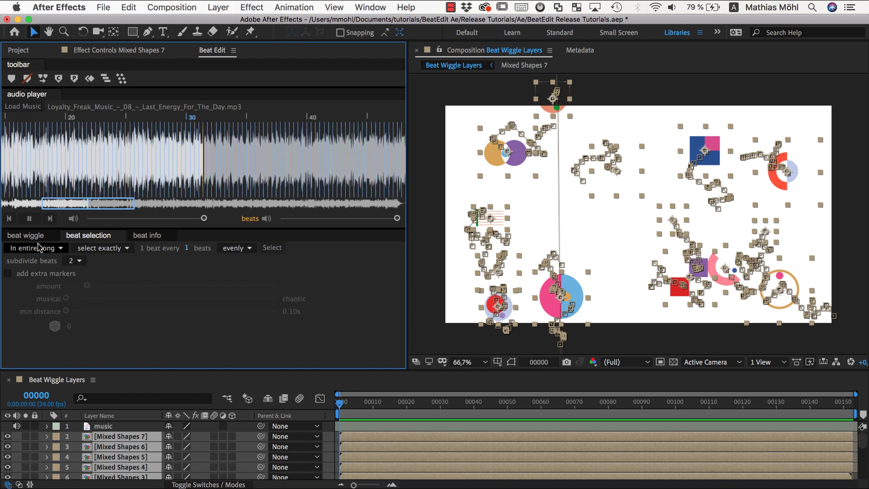
{"action": "left_click", "coordinate": [25, 235]}
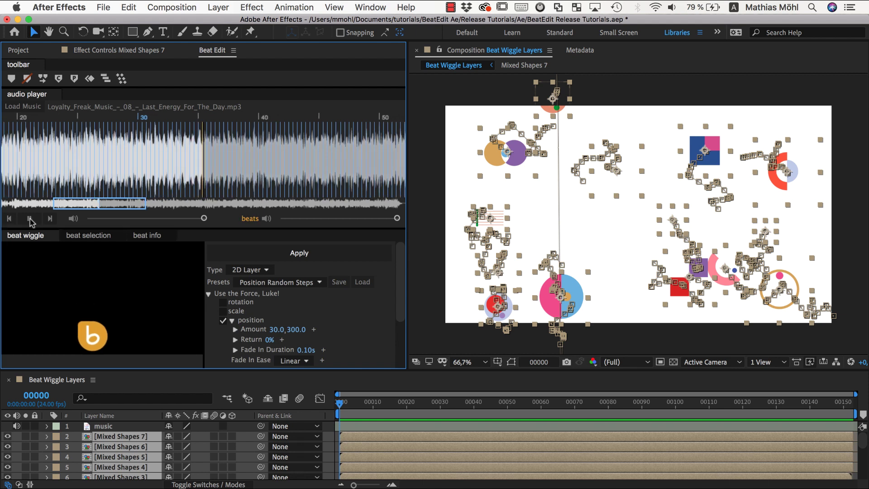
{"action": "key", "text": "space"}
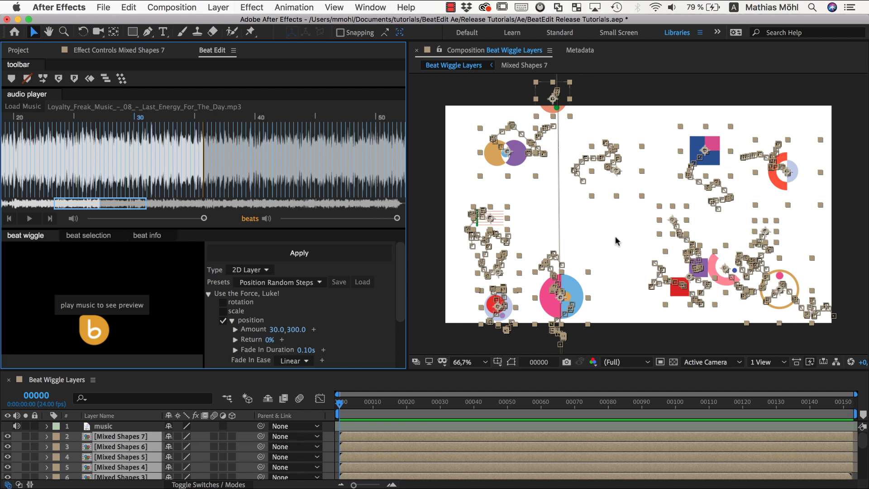
Undo the previous beat wiggle via Edit > Undo and reapply it on the subdivided beats
{"action": "left_click", "coordinate": [339, 409]}
{"action": "key", "text": "space"}
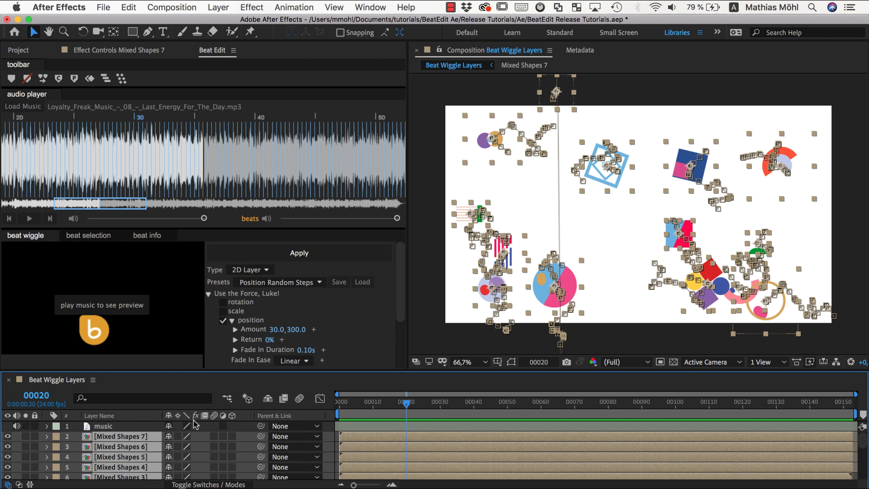
{"action": "left_click", "coordinate": [129, 7]}
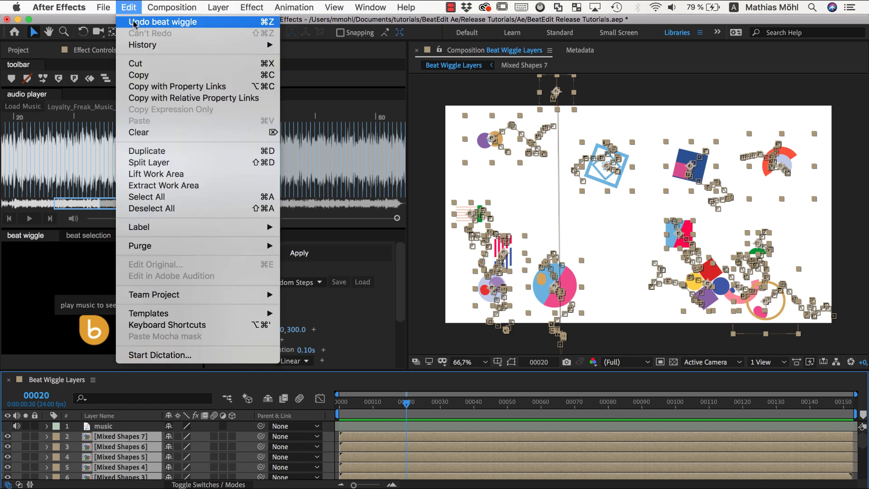
{"action": "left_click", "coordinate": [134, 22]}
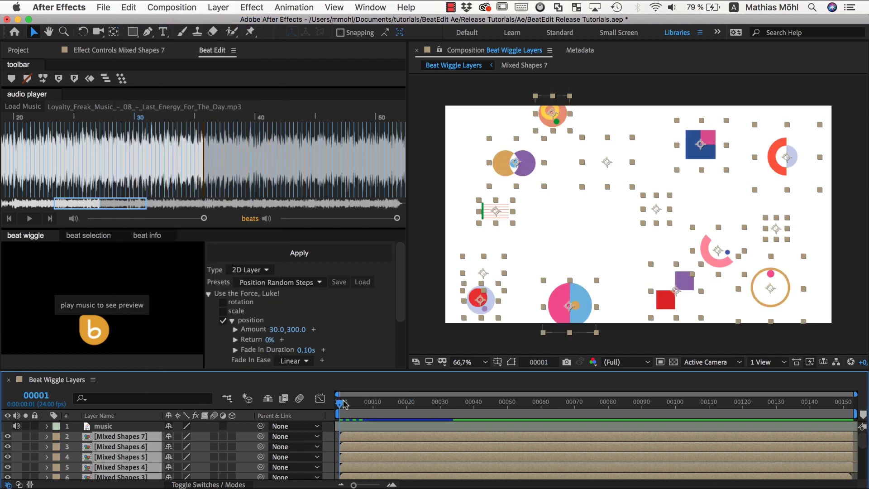
{"action": "key", "text": "space"}
{"action": "left_click", "coordinate": [311, 251]}
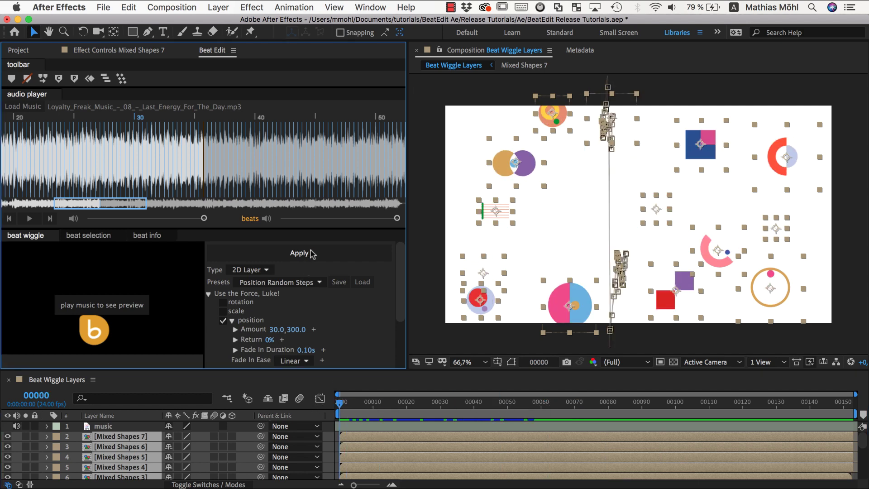
Preview the composition, then set the position wiggle Amount to 300
{"action": "key", "text": "space"}
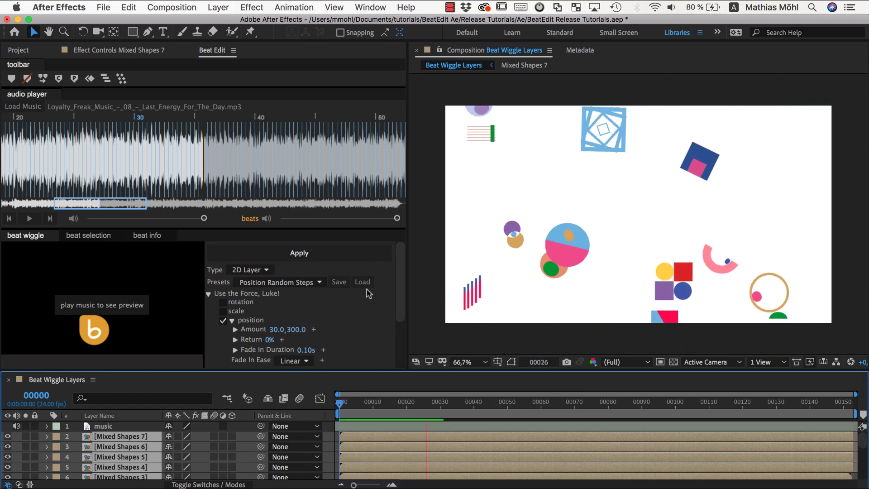
{"action": "key", "text": "space"}
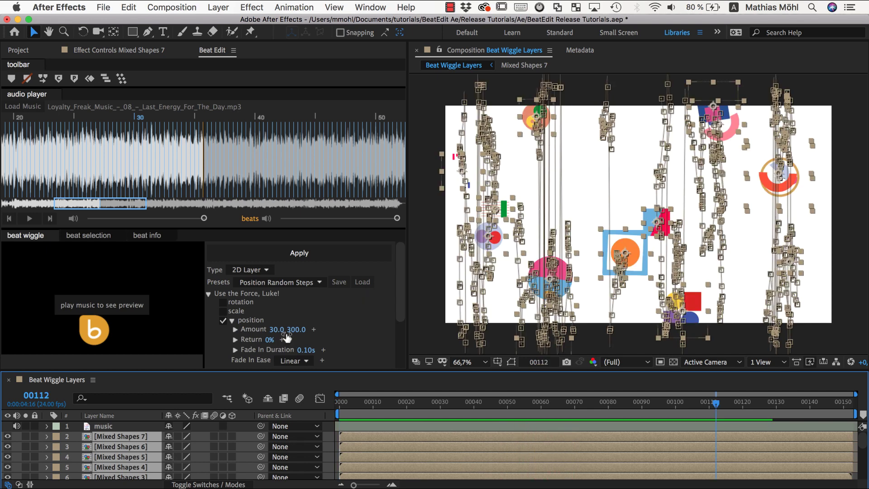
{"action": "left_click", "coordinate": [275, 339]}
{"action": "left_click", "coordinate": [274, 330]}
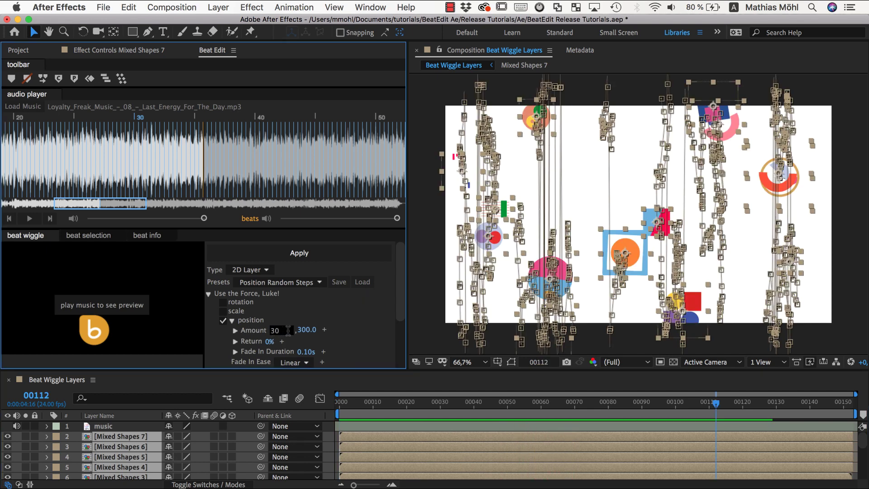
{"action": "type", "text": "300"}
{"action": "key", "text": "Return"}
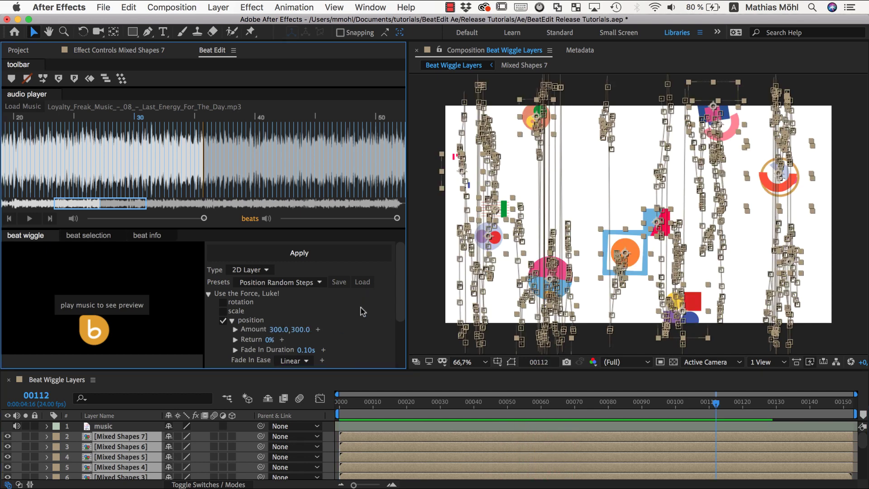
Replace the previous beat wiggle with one using the 300,300 amount and preview it
{"action": "left_click", "coordinate": [111, 437]}
{"action": "key", "text": "Home"}
{"action": "left_click", "coordinate": [252, 263]}
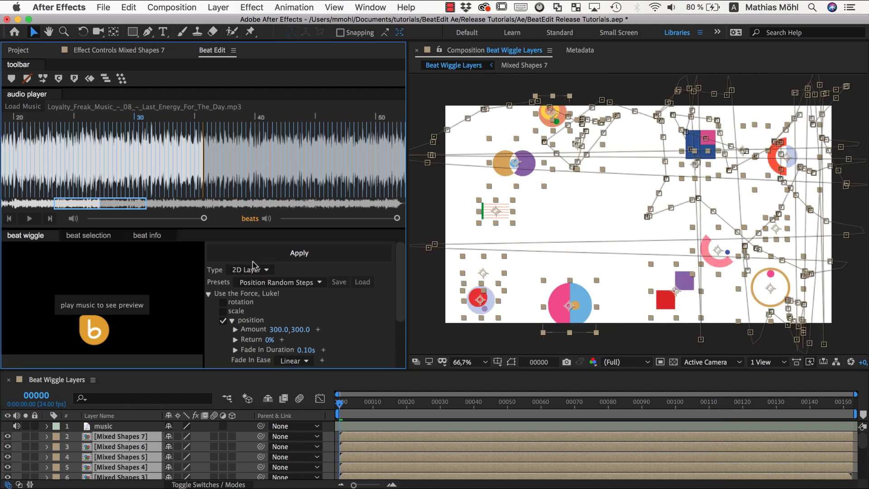
{"action": "key", "text": "space"}
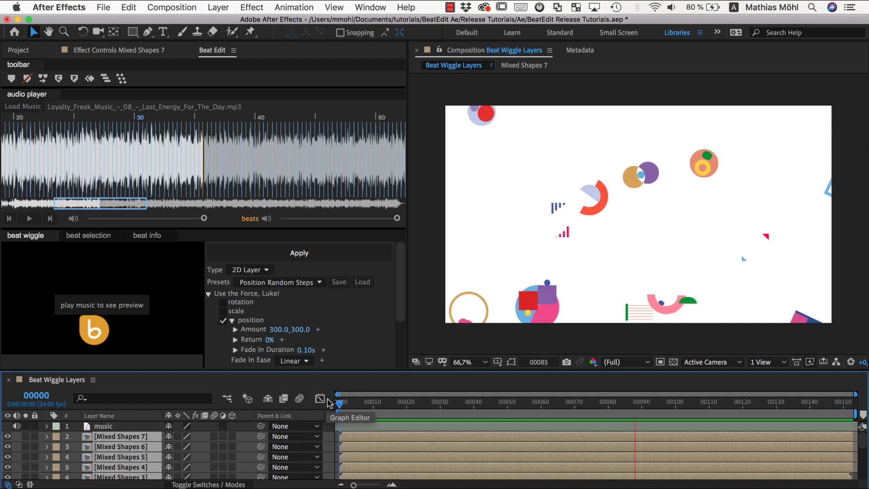
{"action": "key", "text": "space"}
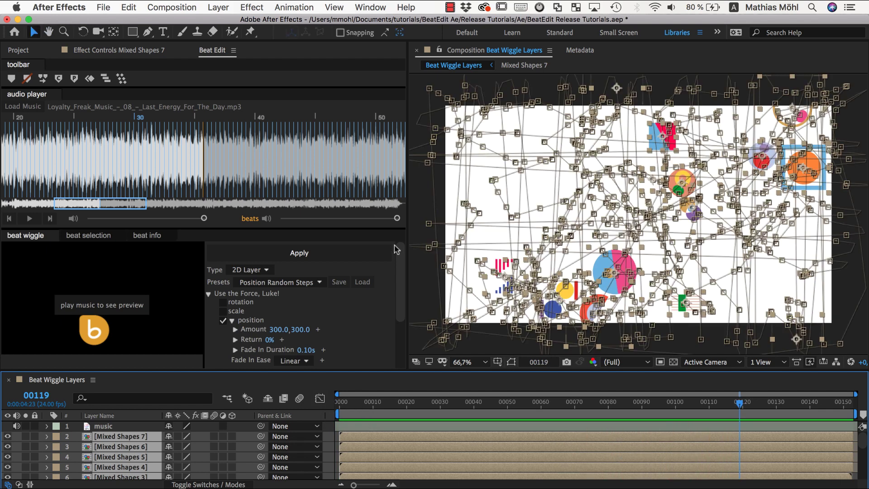
Choose the Scale Pulse preset, preview it with the music, then apply it and play the composition
{"action": "left_click", "coordinate": [281, 282]}
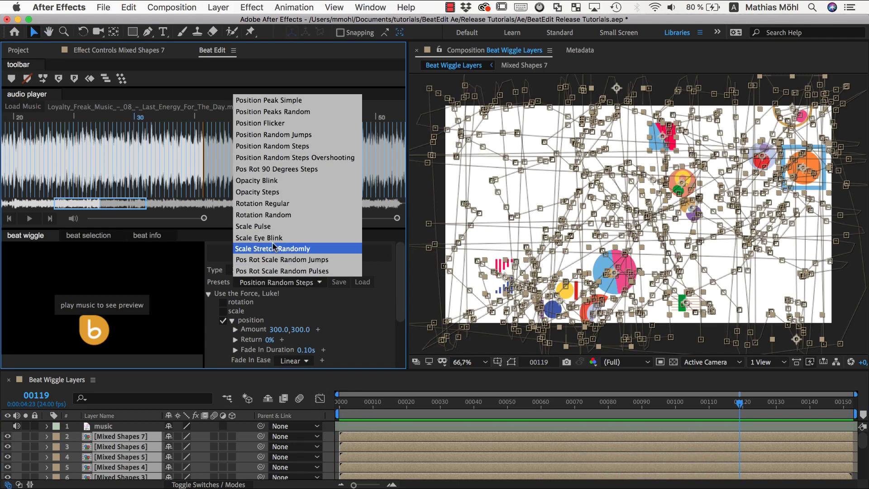
{"action": "left_click", "coordinate": [271, 225]}
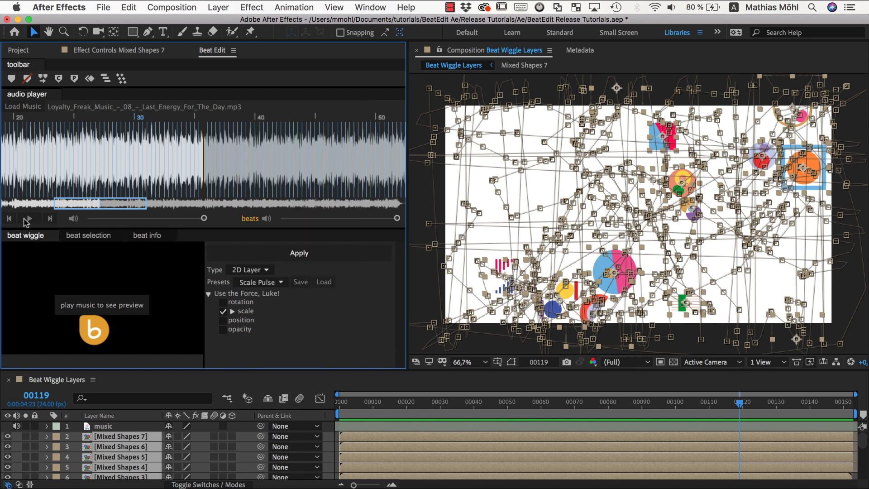
{"action": "left_click", "coordinate": [31, 219]}
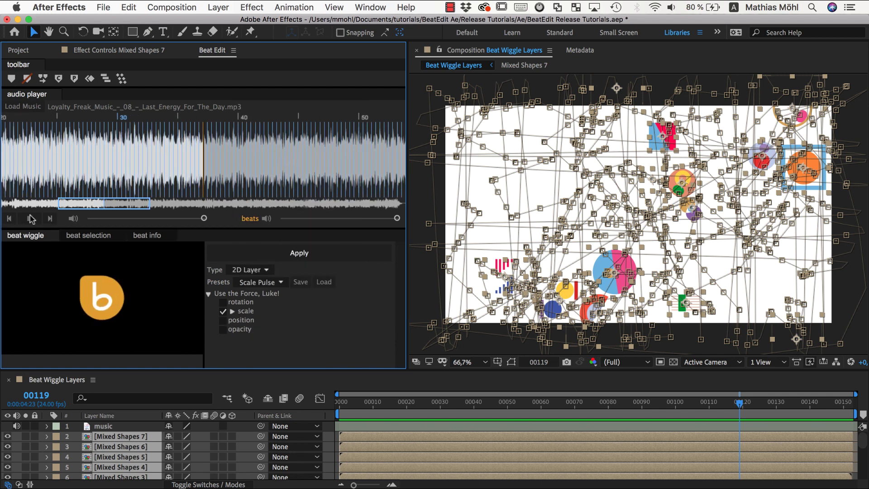
{"action": "left_click", "coordinate": [31, 219]}
{"action": "scroll", "coordinate": [152, 438], "scroll_direction": "down", "scroll_amount": 3}
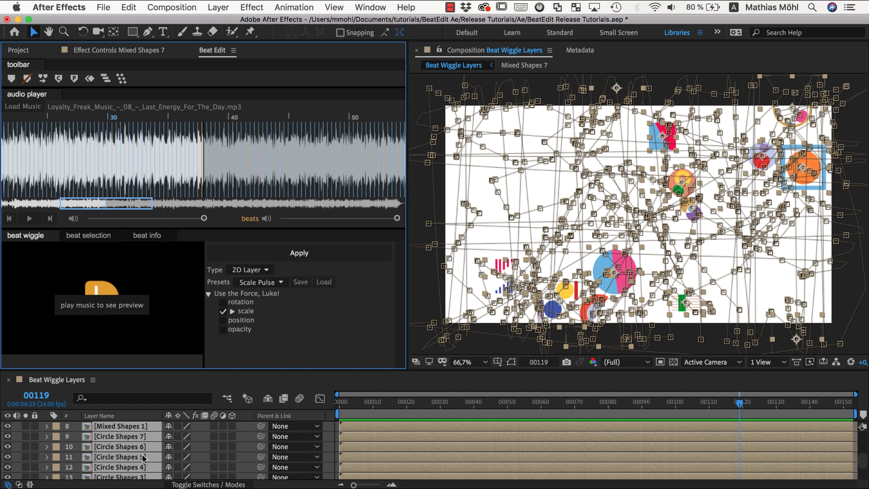
{"action": "scroll", "coordinate": [146, 446], "scroll_direction": "up", "scroll_amount": 3}
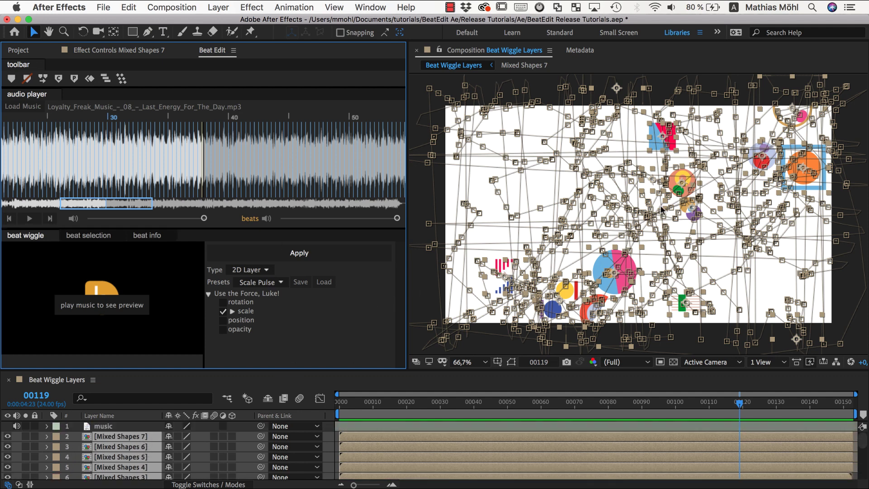
{"action": "left_click", "coordinate": [299, 253]}
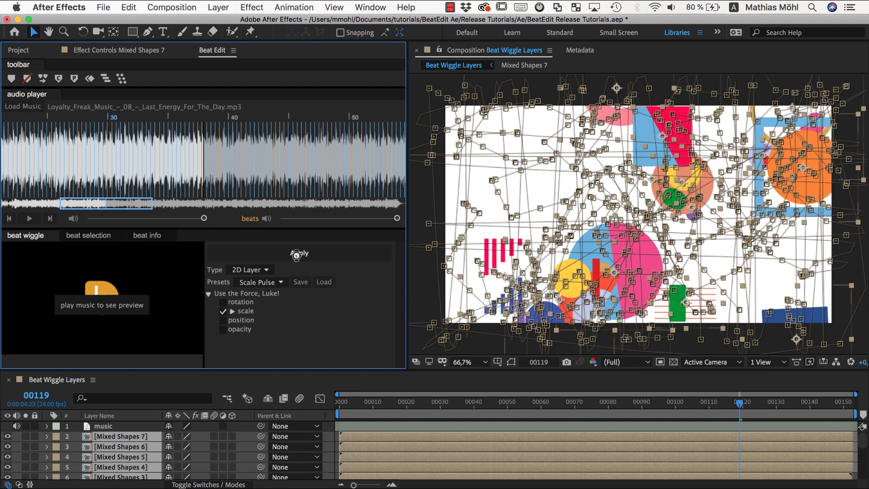
{"action": "key", "text": "space"}
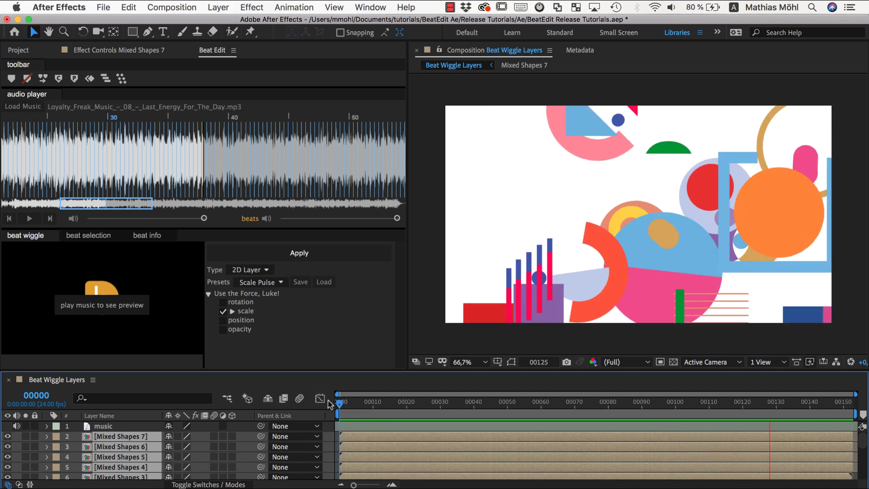
{"action": "key", "text": "space"}
Undo the Scale Pulse wiggle, reveal the scale wiggle settings, and show the layers' Scale values
{"action": "left_click", "coordinate": [123, 7]}
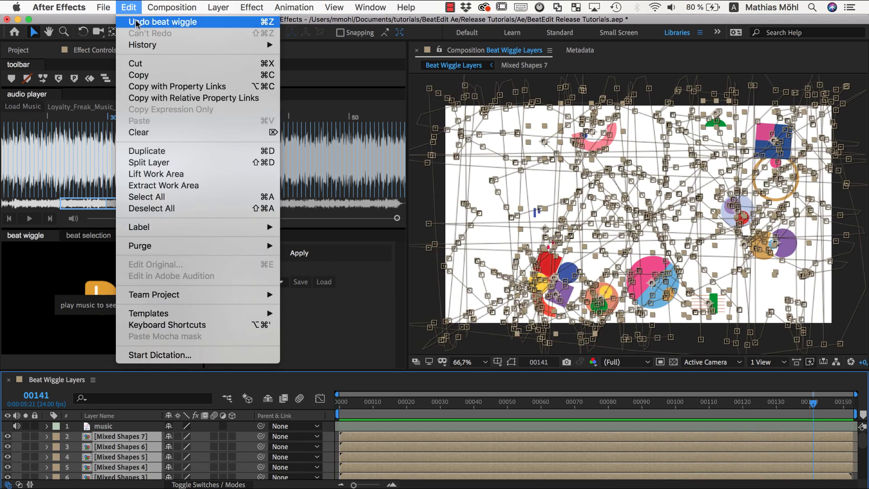
{"action": "left_click", "coordinate": [150, 22]}
{"action": "left_click", "coordinate": [232, 311]}
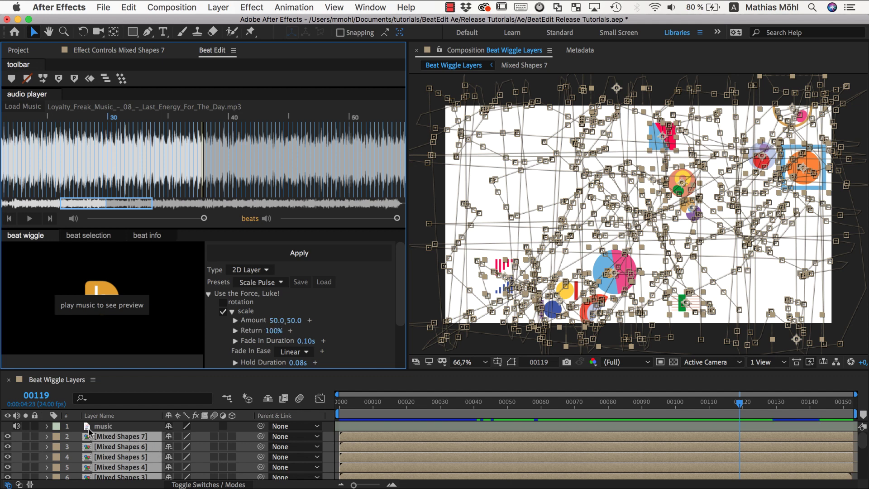
{"action": "key", "text": "s"}
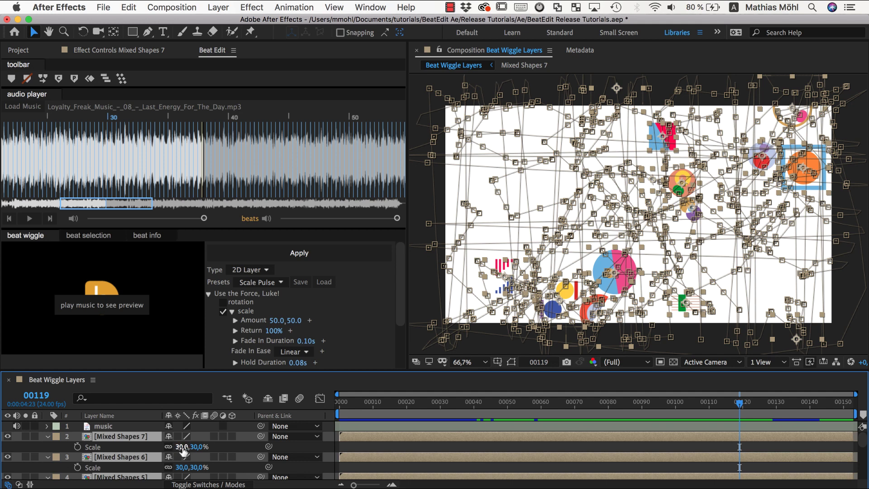
Set the scale wiggle Amount to 15 and preview the composition from the start
{"action": "left_click", "coordinate": [277, 320]}
{"action": "type", "text": "15"}
{"action": "key", "text": "Return"}
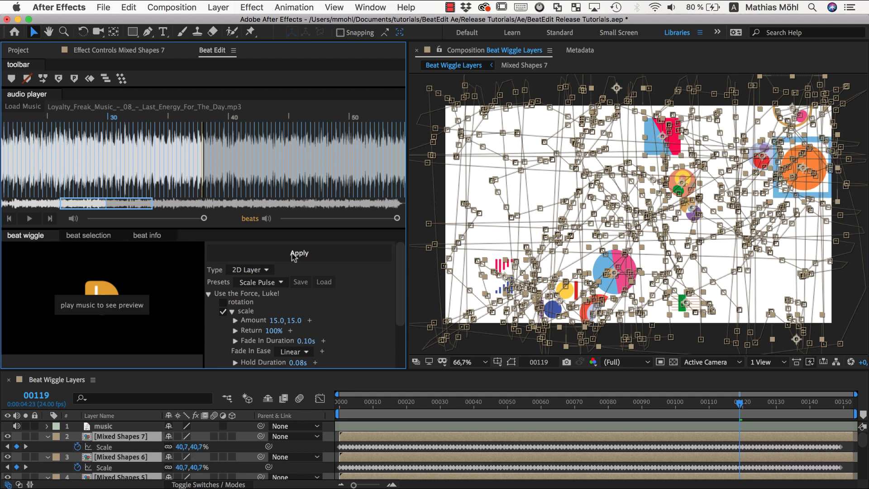
{"action": "key", "text": "Home"}
{"action": "key", "text": "space"}
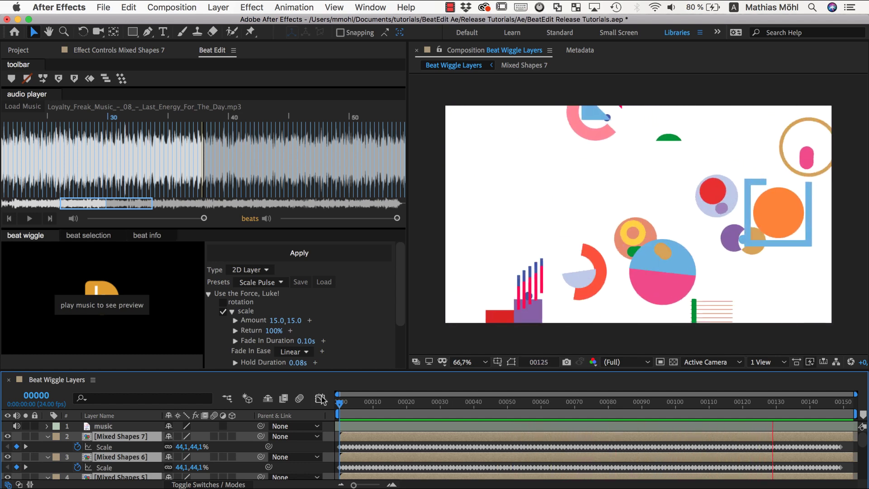
Scrub back to frame 17, select 1 beat every 4 beats, and play the music
{"action": "key", "text": "space"}
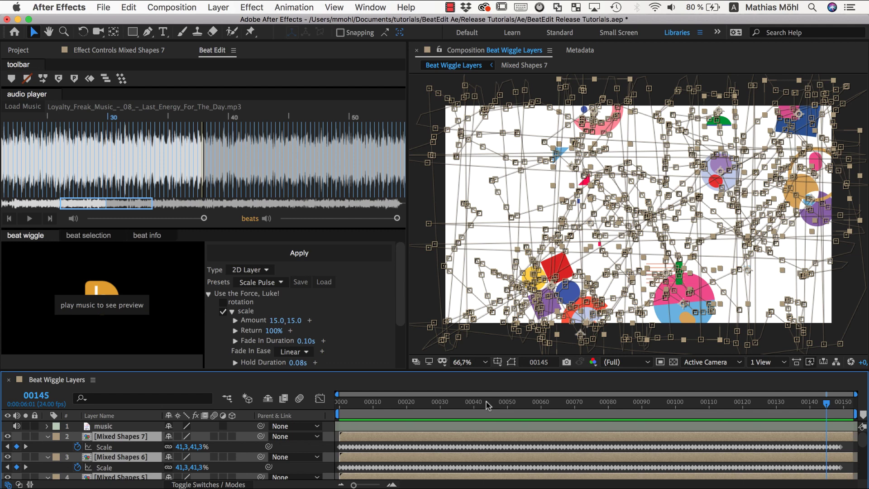
{"action": "left_click_drag", "start_coordinate": [454, 409], "coordinate": [398, 407]}
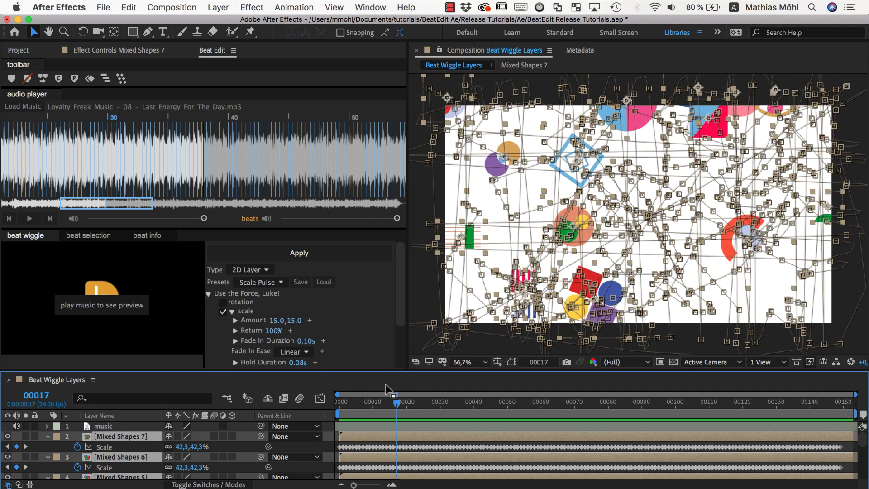
{"action": "left_click", "coordinate": [109, 237]}
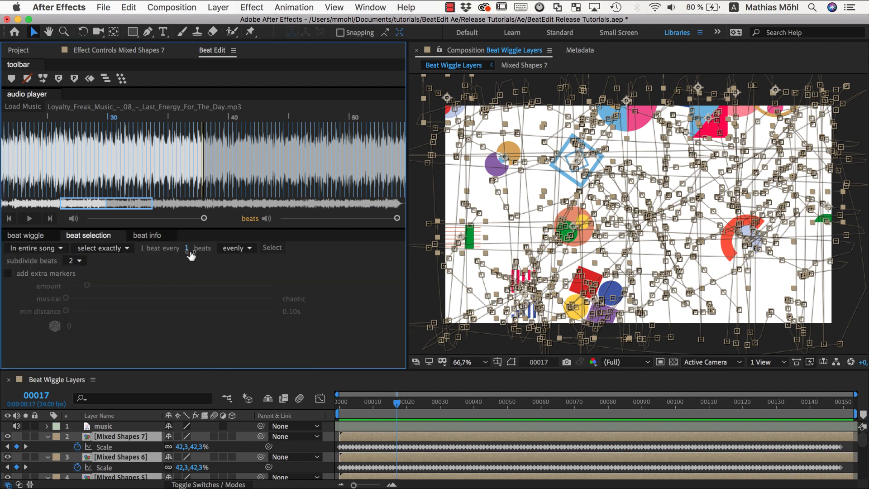
{"action": "left_click", "coordinate": [186, 250]}
{"action": "type", "text": "4"}
{"action": "key", "text": "Return"}
{"action": "left_click", "coordinate": [31, 220]}
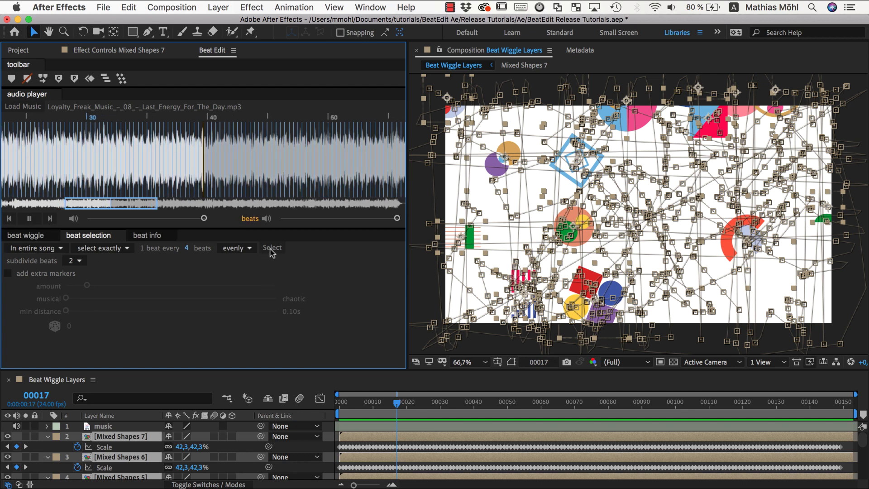
Switch the wiggle preset to Position Flicker and preview it with the music
{"action": "left_click", "coordinate": [38, 240]}
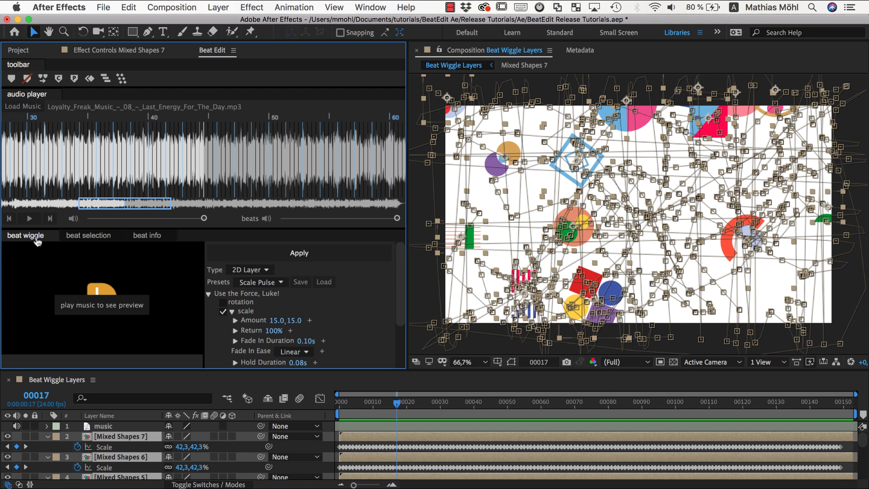
{"action": "left_click", "coordinate": [275, 284]}
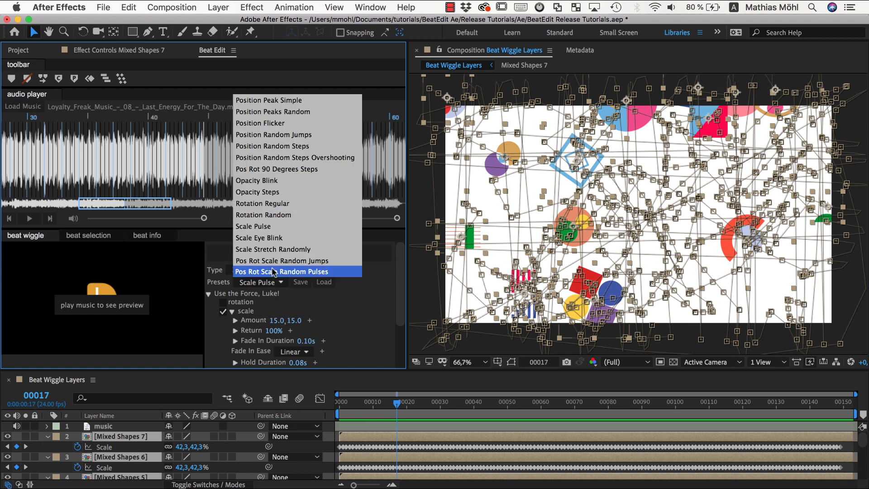
{"action": "left_click", "coordinate": [256, 118]}
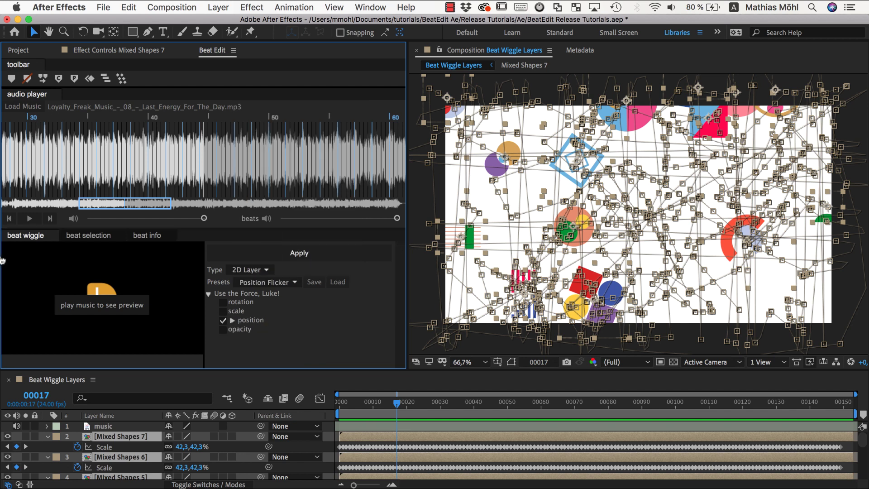
{"action": "left_click", "coordinate": [29, 218]}
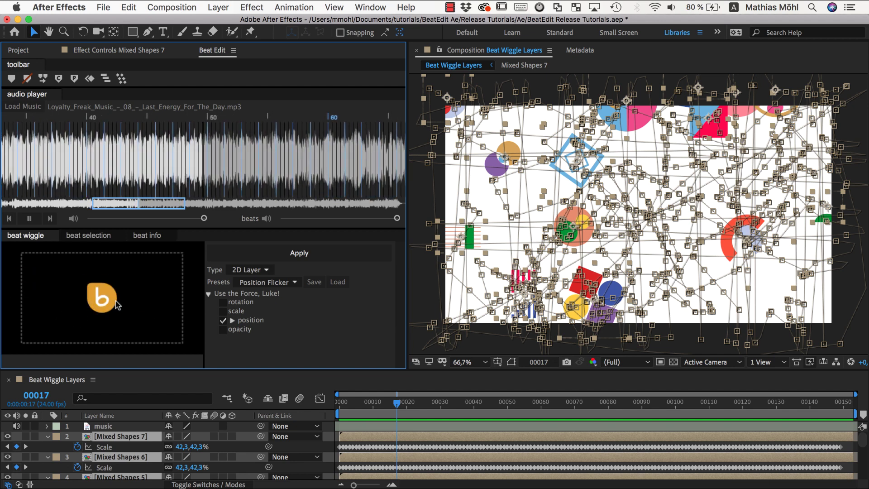
{"action": "left_click", "coordinate": [31, 219]}
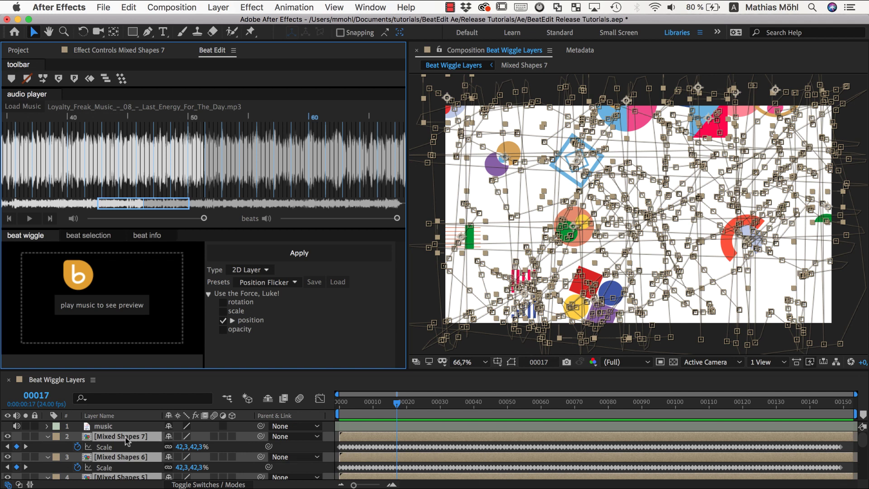
Show the layers' Position, apply Position Flicker at frame 27, then scrub back to frame 0
{"action": "left_click", "coordinate": [131, 446]}
{"action": "key", "text": "p"}
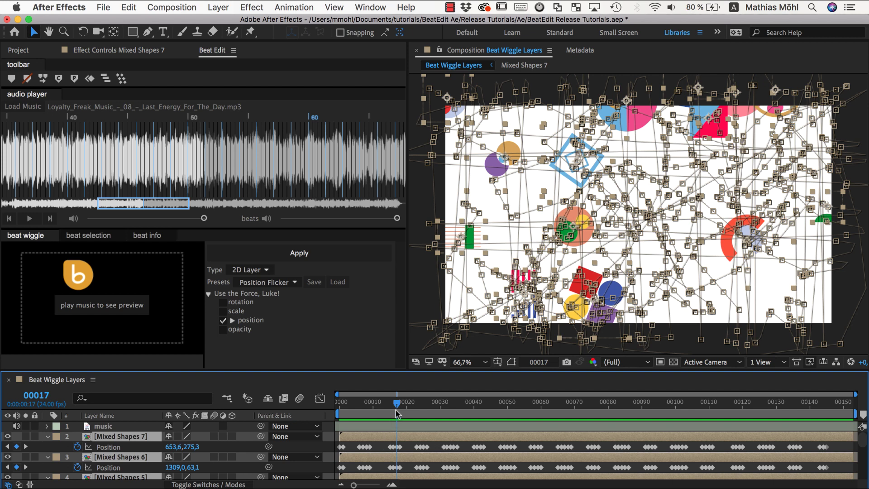
{"action": "left_click_drag", "start_coordinate": [399, 404], "coordinate": [430, 403]}
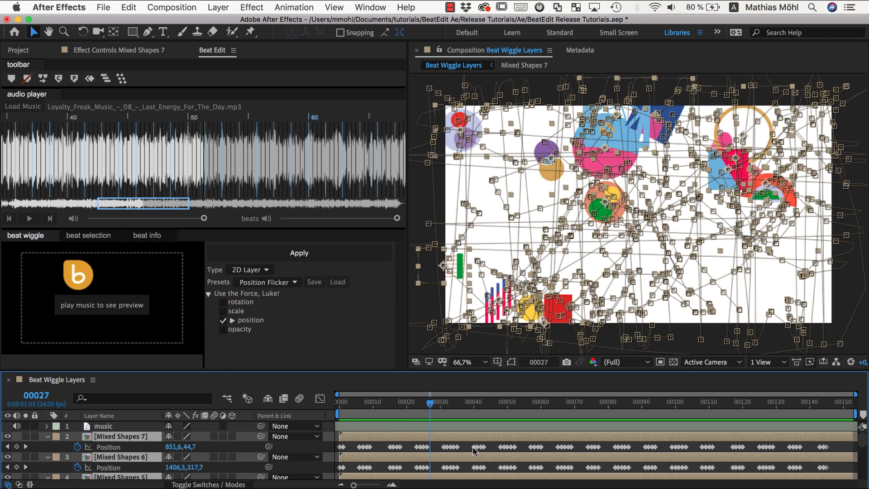
{"action": "left_click", "coordinate": [341, 259]}
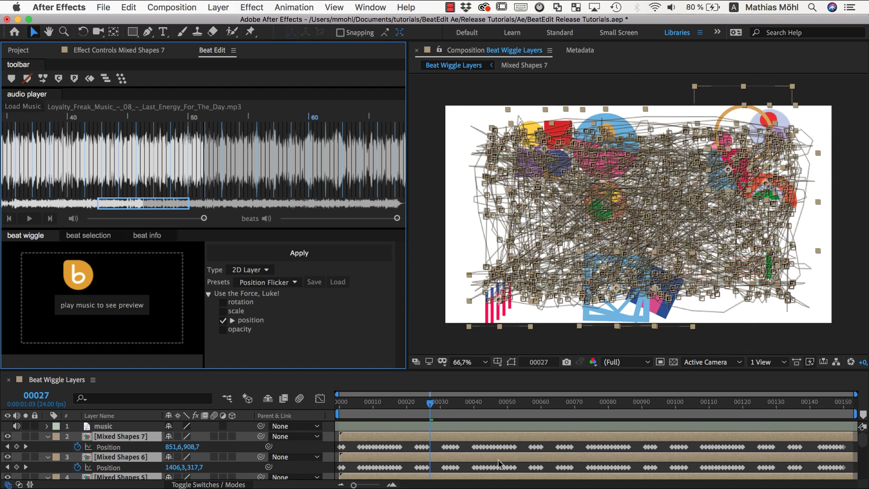
{"action": "left_click_drag", "start_coordinate": [430, 409], "coordinate": [339, 403]}
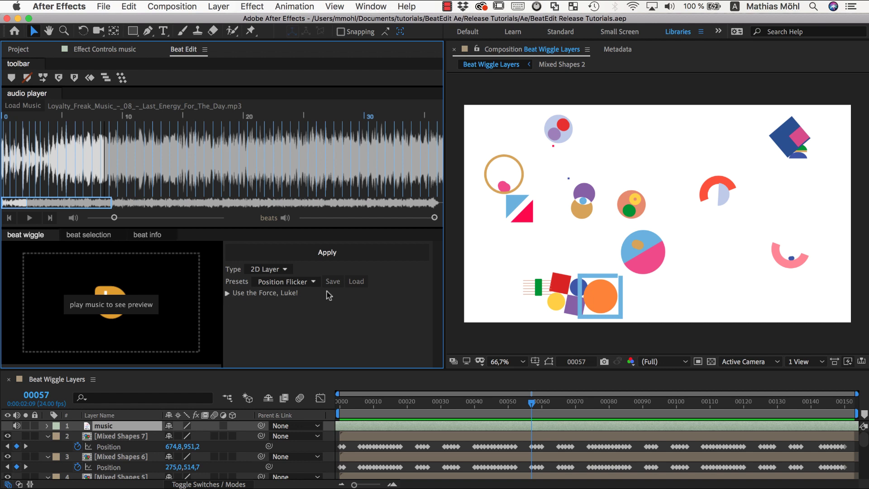
Open the BeatEdit wiggle Type list showing Slider, 2D Layer and 3D Layer
{"action": "left_click", "coordinate": [270, 271]}
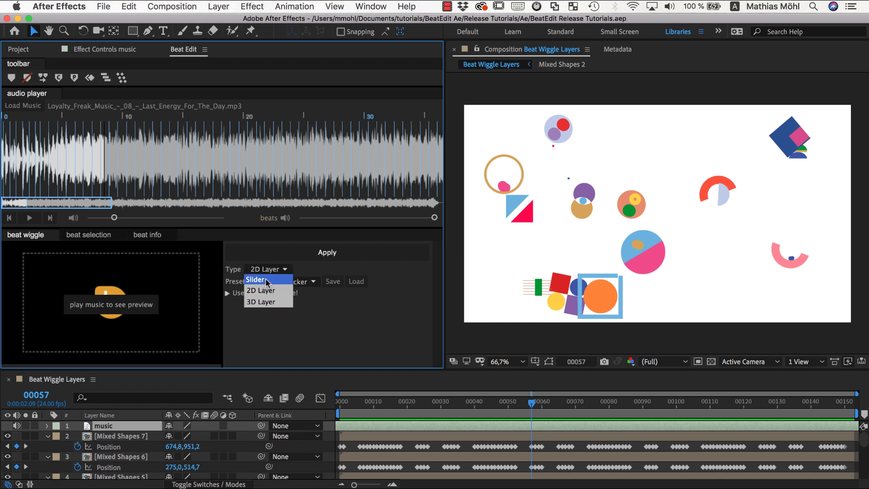
Switch the wiggle type to 3D Layer, preview it with the music, and expand the position settings
{"action": "left_click", "coordinate": [270, 303]}
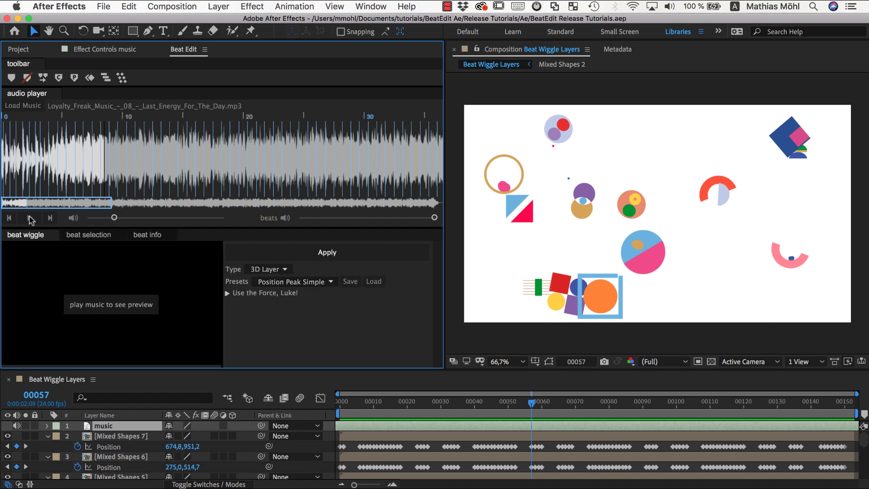
{"action": "left_click", "coordinate": [30, 218]}
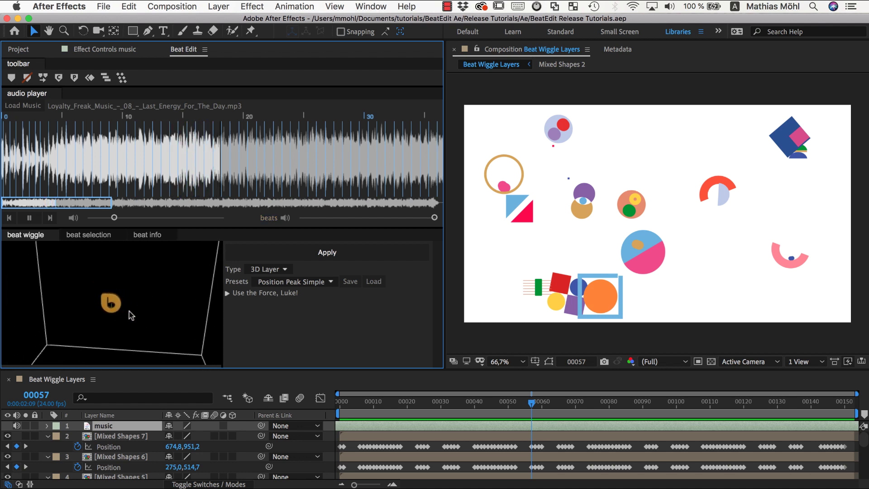
{"action": "left_click", "coordinate": [227, 293]}
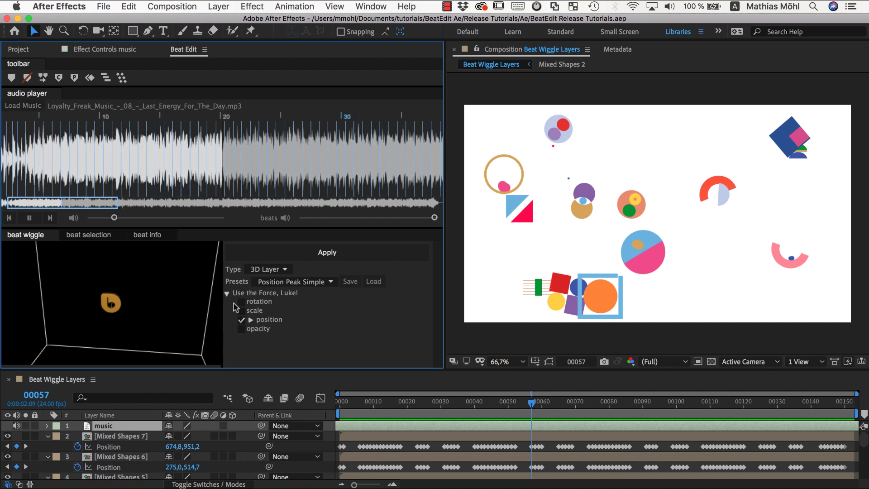
{"action": "left_click", "coordinate": [251, 320]}
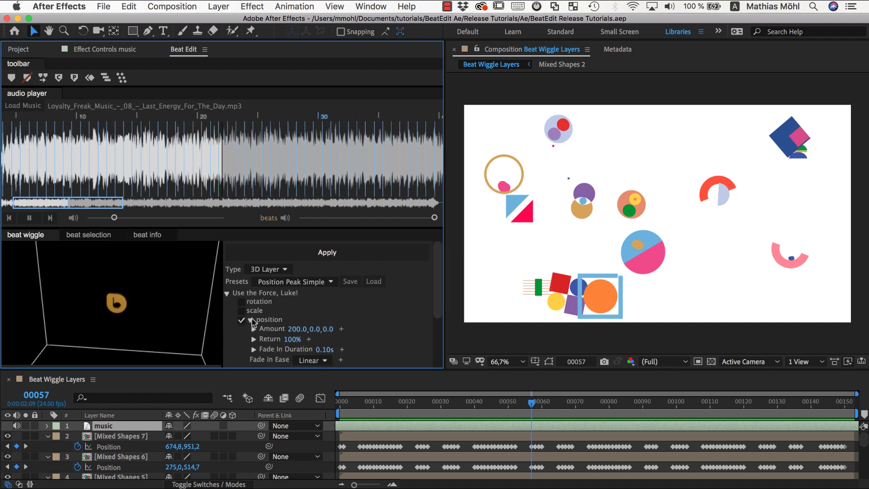
Set the first position Amount value to 400
{"action": "scroll", "coordinate": [358, 342], "scroll_direction": "down", "scroll_amount": 3}
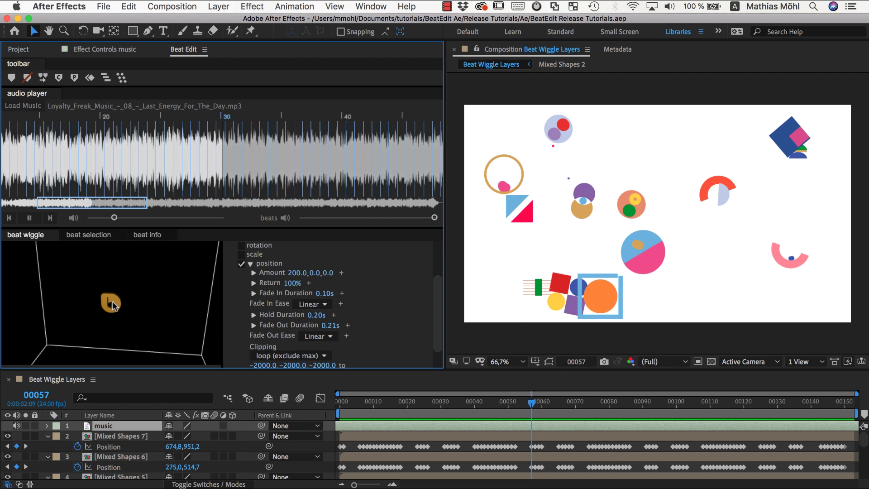
{"action": "left_click", "coordinate": [295, 273]}
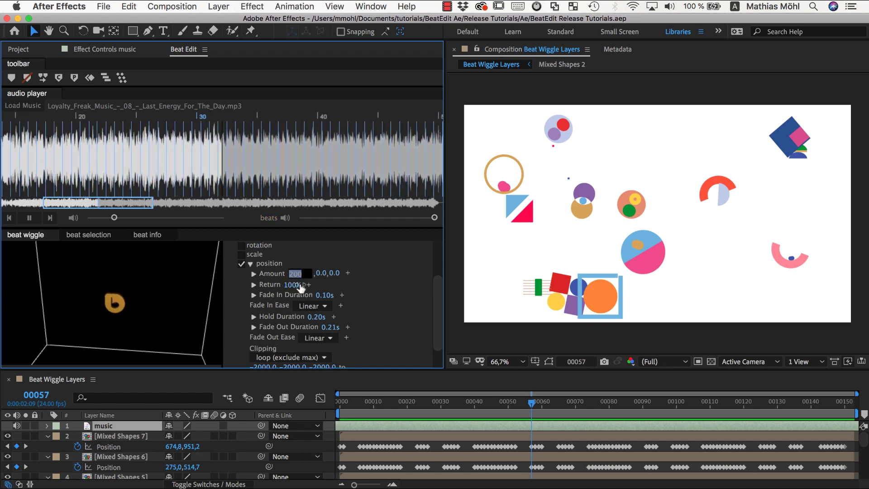
{"action": "type", "text": "400"}
{"action": "key", "text": "Return"}
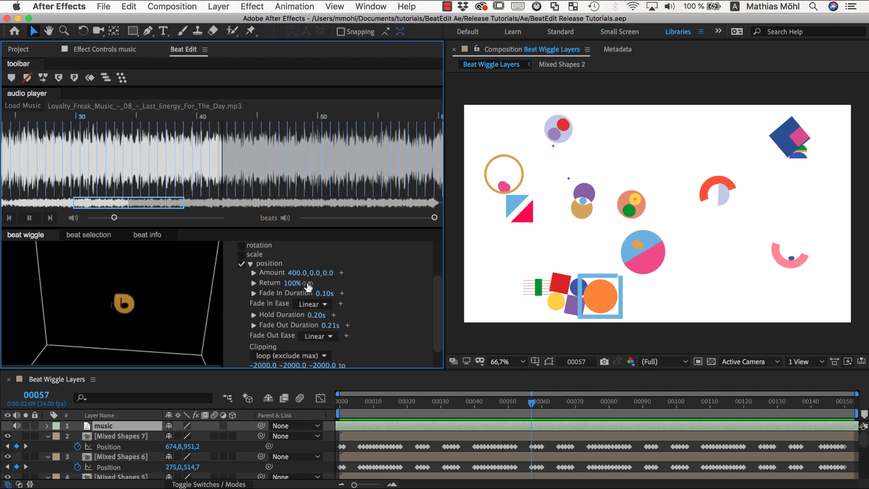
Lower the position Return to 0% and rotate the 3D preview to another angle
{"action": "left_click_drag", "start_coordinate": [308, 286], "coordinate": [127, 295]}
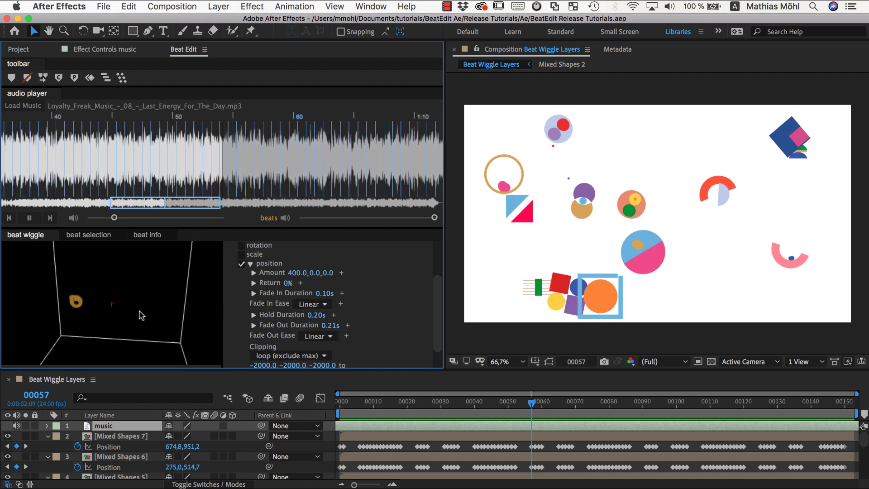
{"action": "left_click_drag", "start_coordinate": [156, 296], "coordinate": [132, 322]}
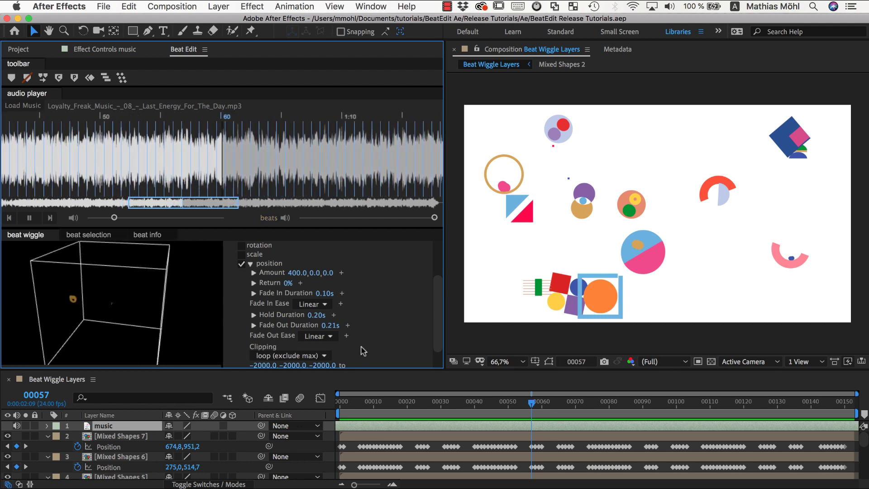
{"action": "scroll", "coordinate": [357, 348], "scroll_direction": "down", "scroll_amount": 3}
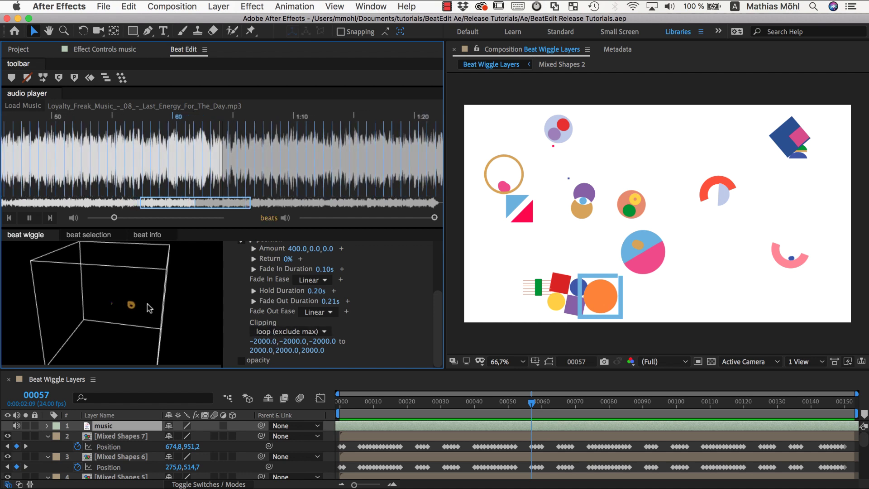
Set the position clipping mode to pingpong and stop the music
{"action": "left_click", "coordinate": [267, 331]}
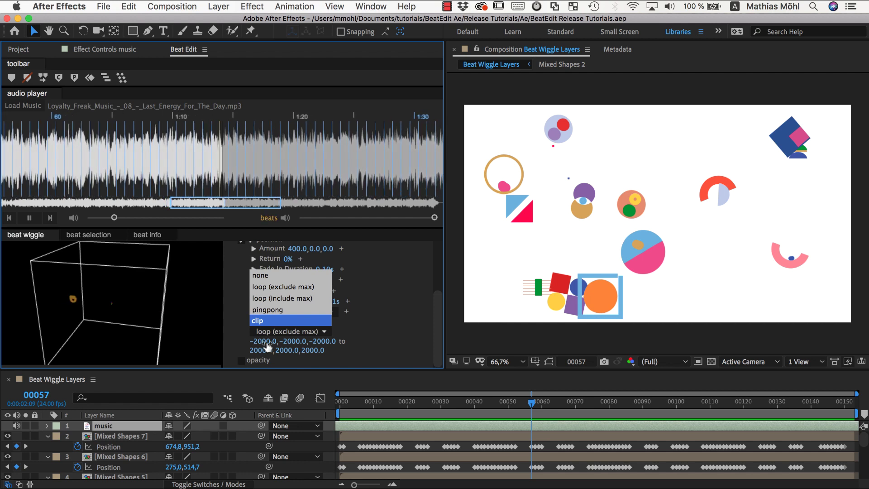
{"action": "left_click", "coordinate": [273, 310]}
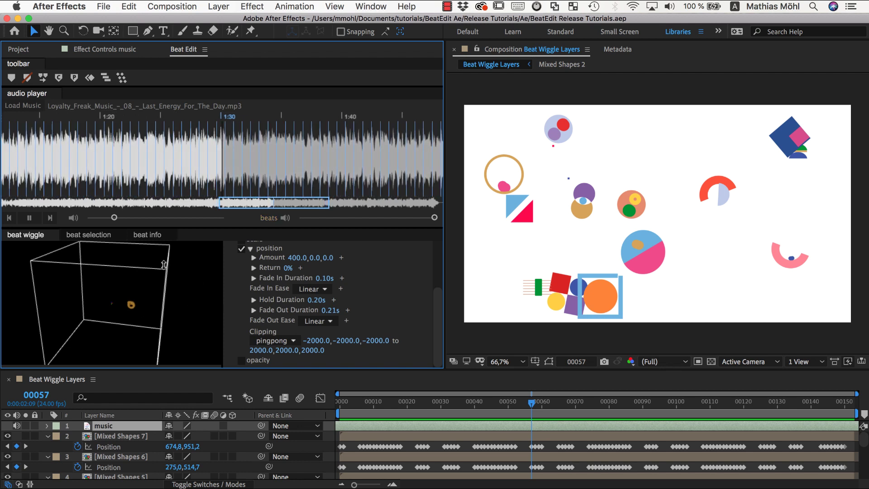
{"action": "left_click", "coordinate": [30, 219]}
{"action": "scroll", "coordinate": [271, 272], "scroll_direction": "up", "scroll_amount": 5}
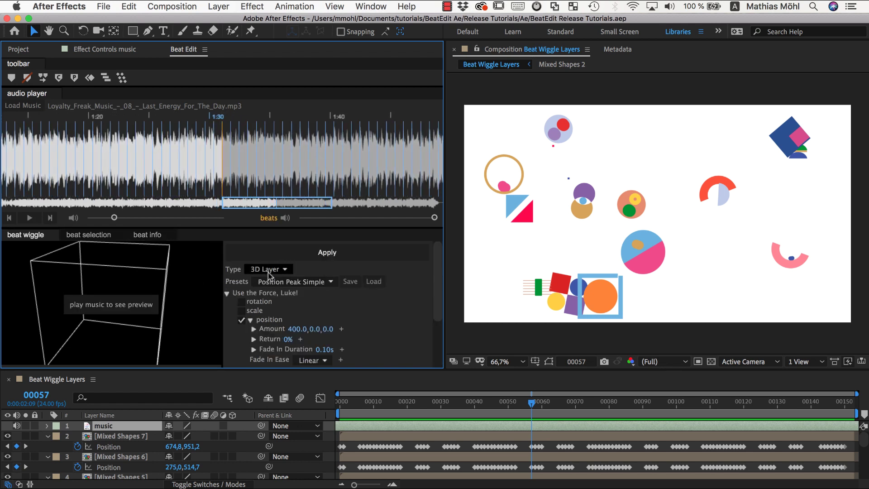
Switch the wiggle type back to 2D Layer, expand the position settings, and play the music
{"action": "left_click", "coordinate": [267, 269]}
{"action": "left_click", "coordinate": [269, 289]}
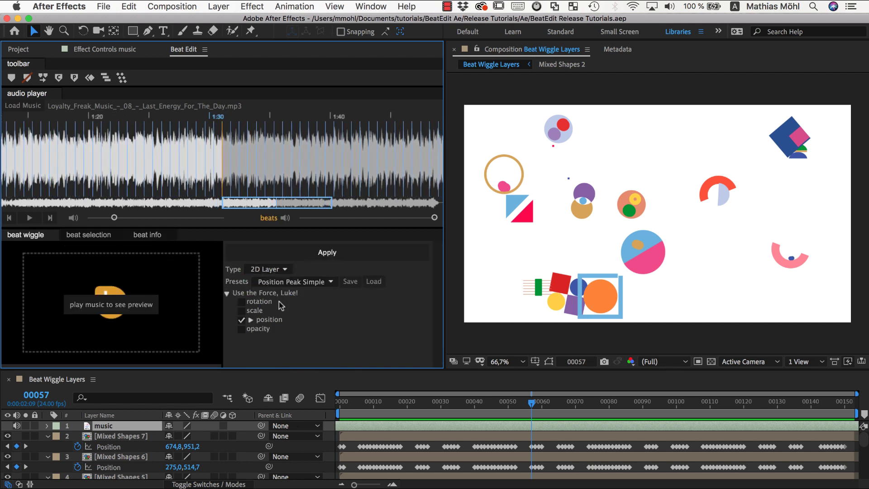
{"action": "left_click", "coordinate": [252, 321]}
{"action": "scroll", "coordinate": [284, 324], "scroll_direction": "down", "scroll_amount": 3}
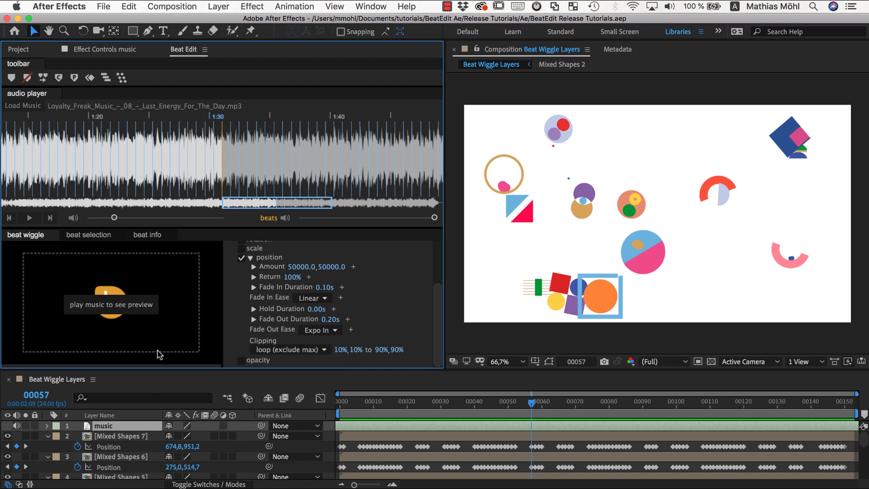
{"action": "key", "text": "space"}
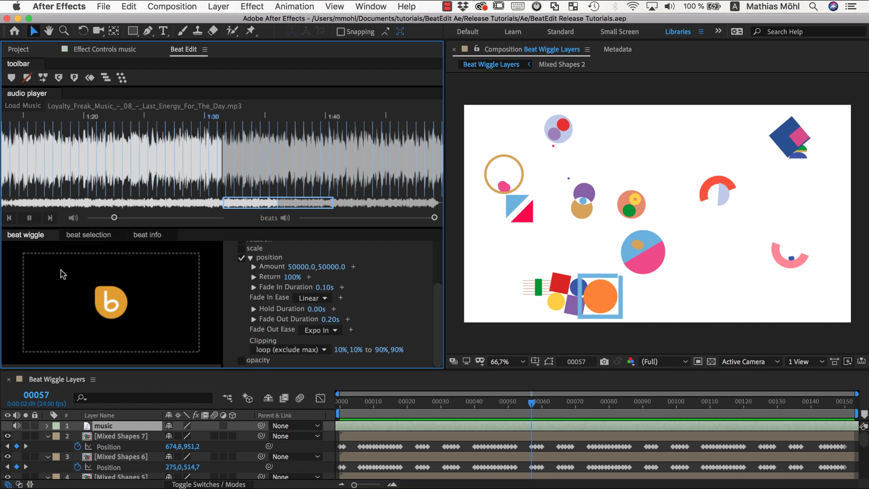
{"action": "scroll", "coordinate": [239, 284], "scroll_direction": "up", "scroll_amount": 5}
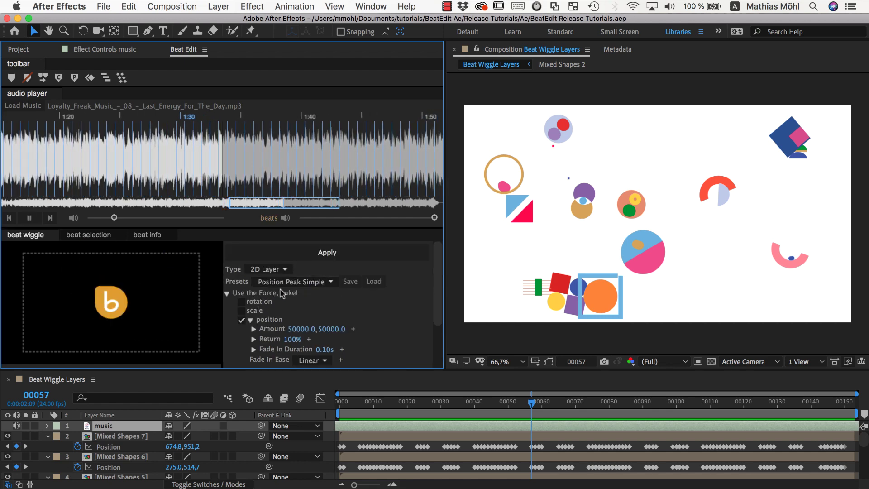
{"action": "scroll", "coordinate": [286, 305], "scroll_direction": "down", "scroll_amount": 3}
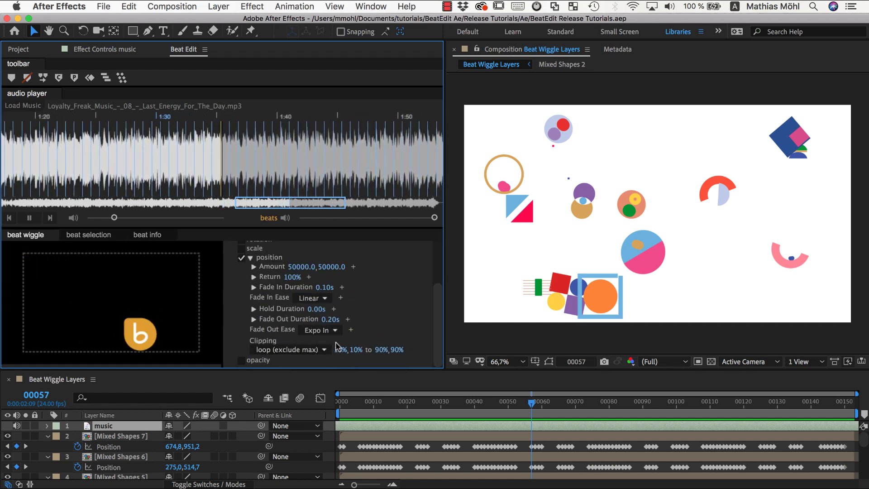
Set the first position clipping value to 50% and stop the music
{"action": "left_click", "coordinate": [340, 350]}
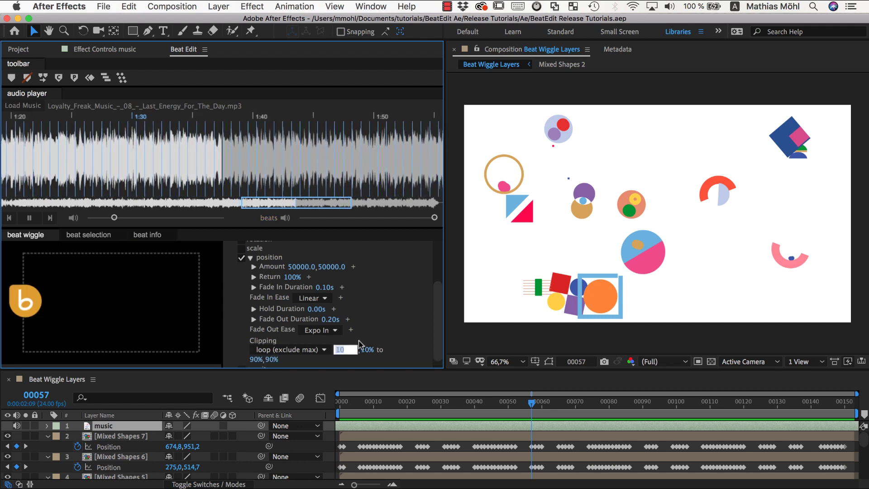
{"action": "type", "text": "50"}
{"action": "key", "text": "Return"}
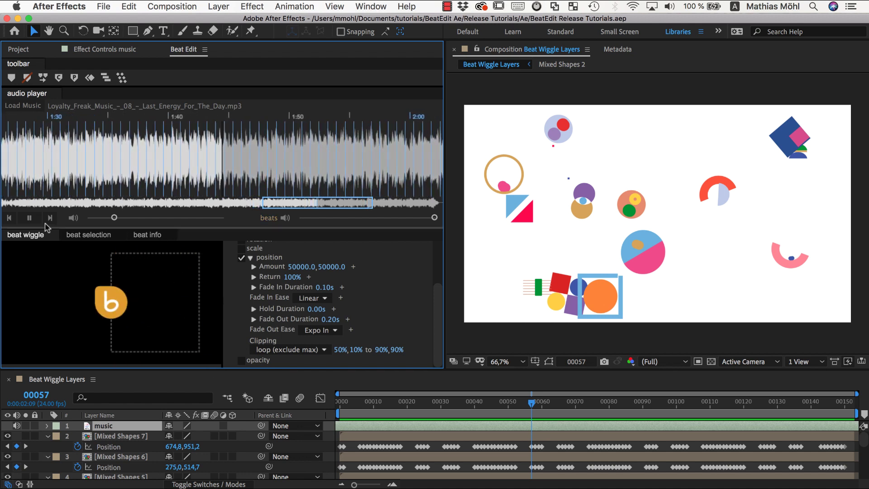
{"action": "left_click", "coordinate": [30, 218]}
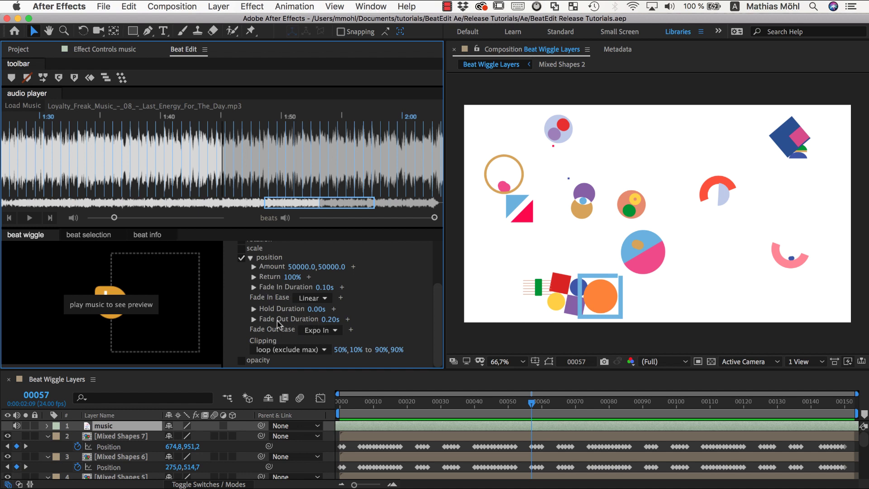
Keep 2D Layer as the wiggle type and collapse the position wiggle settings
{"action": "scroll", "coordinate": [277, 323], "scroll_direction": "up", "scroll_amount": 4}
{"action": "left_click", "coordinate": [285, 269]}
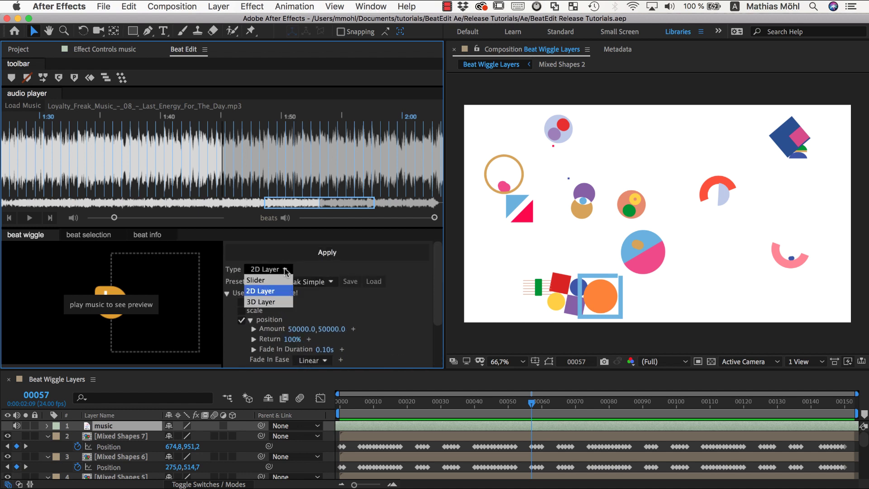
{"action": "left_click", "coordinate": [329, 275]}
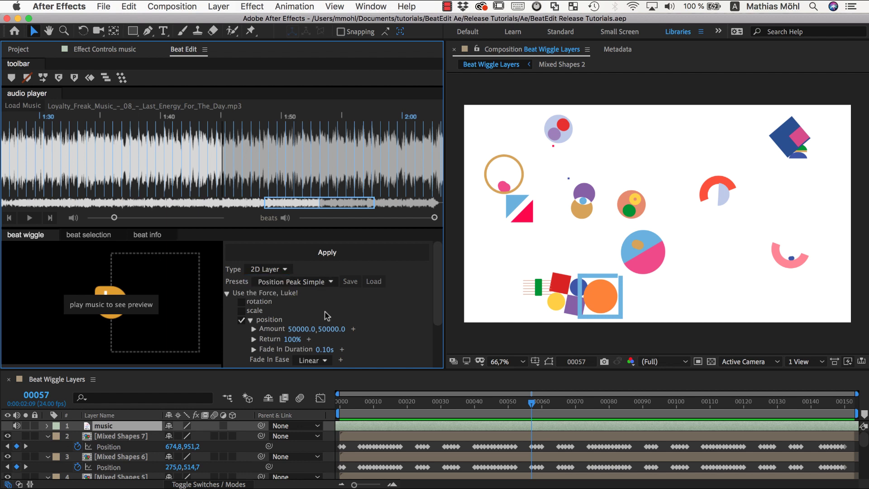
{"action": "scroll", "coordinate": [324, 322], "scroll_direction": "down", "scroll_amount": 1}
{"action": "left_click", "coordinate": [250, 319]}
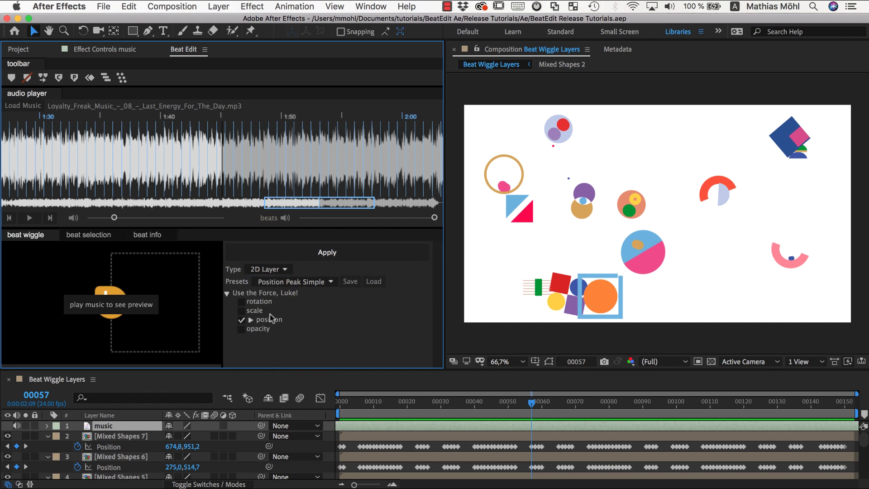
Enable the opacity wiggle, view its settings, then turn it off again
{"action": "left_click", "coordinate": [241, 330]}
{"action": "left_click", "coordinate": [250, 329]}
{"action": "scroll", "coordinate": [274, 324], "scroll_direction": "down", "scroll_amount": 5}
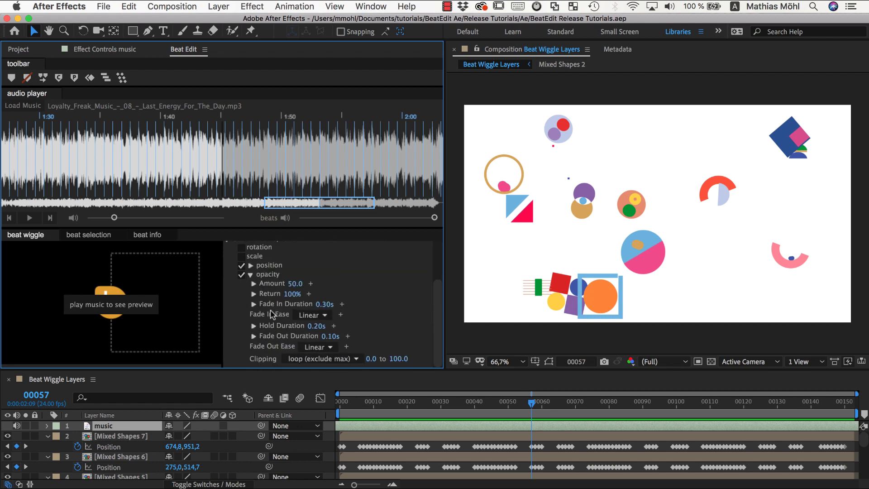
{"action": "scroll", "coordinate": [307, 325], "scroll_direction": "up", "scroll_amount": 5}
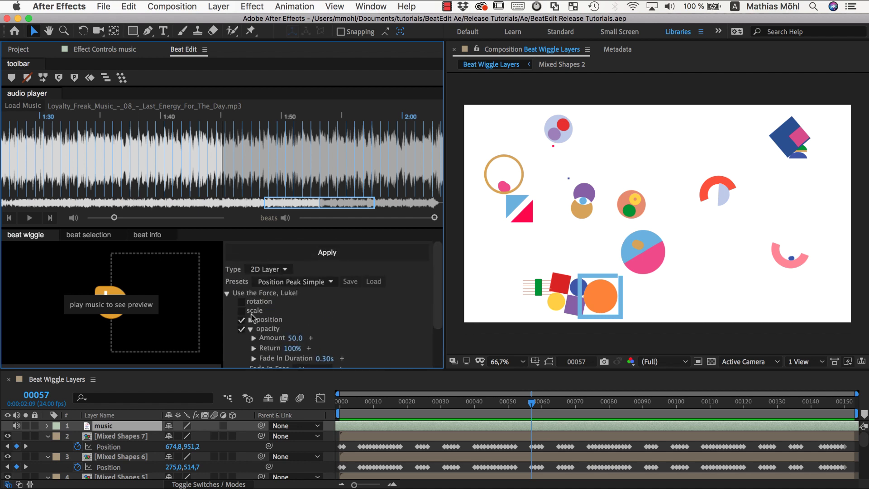
{"action": "scroll", "coordinate": [271, 322], "scroll_direction": "down", "scroll_amount": 5}
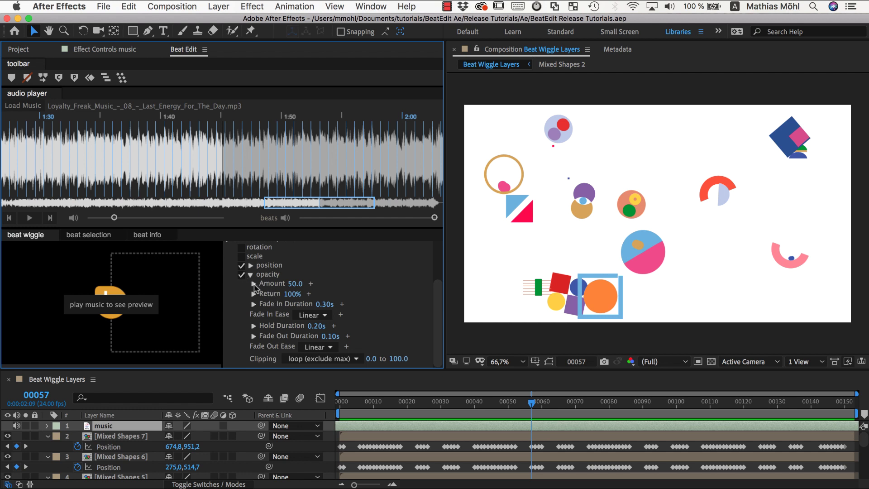
{"action": "left_click", "coordinate": [242, 275]}
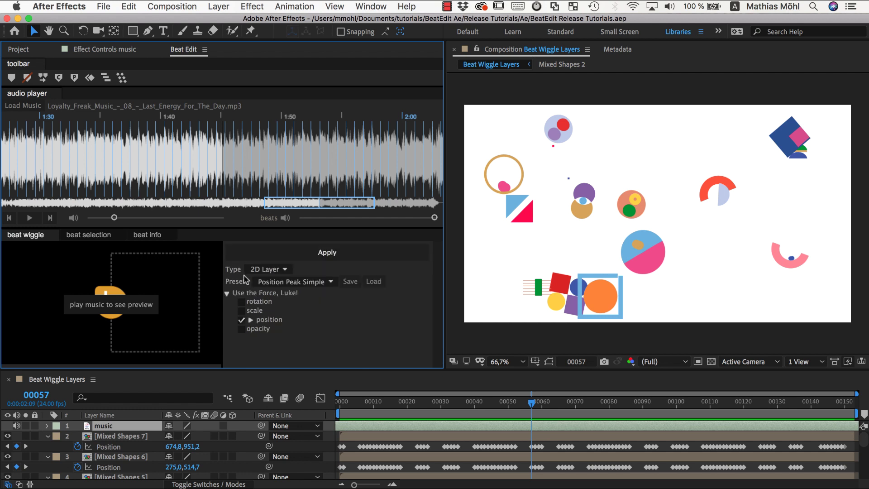
Reopen the position settings and show, then hide, the Return Randomize option
{"action": "left_click", "coordinate": [251, 320]}
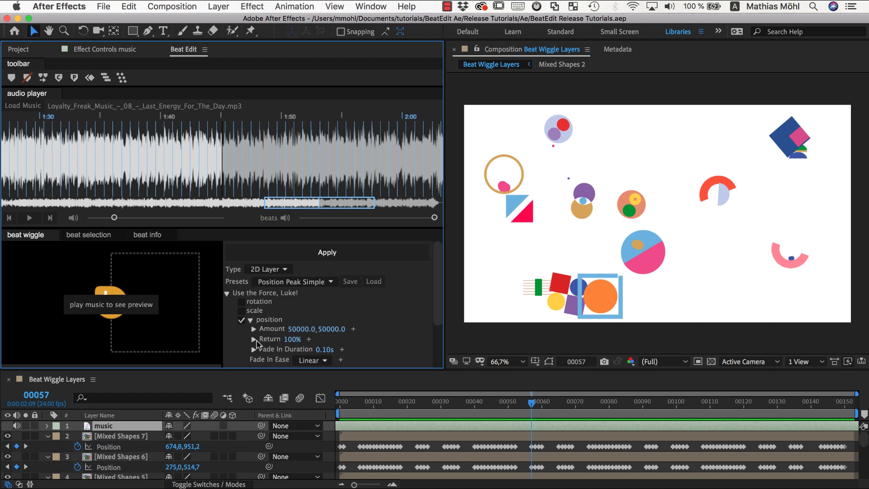
{"action": "left_click", "coordinate": [253, 339]}
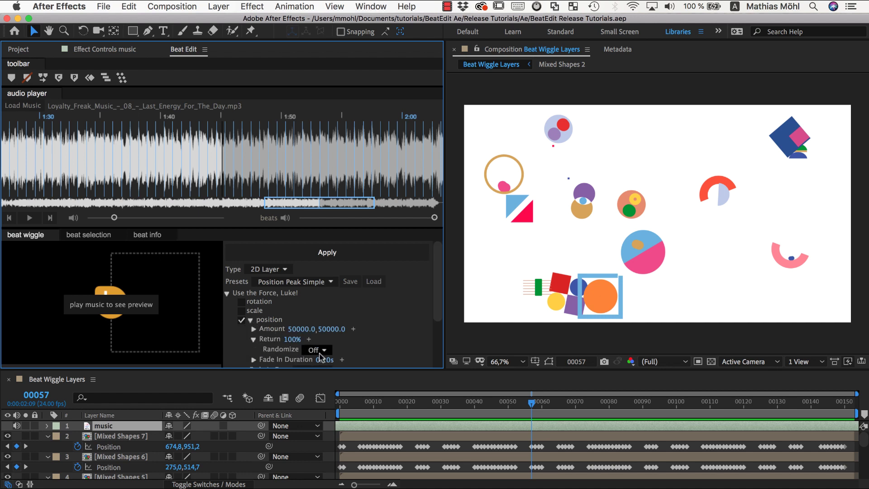
{"action": "left_click", "coordinate": [253, 339]}
Load the Position Peak Simple preset and start the music
{"action": "left_click", "coordinate": [274, 284]}
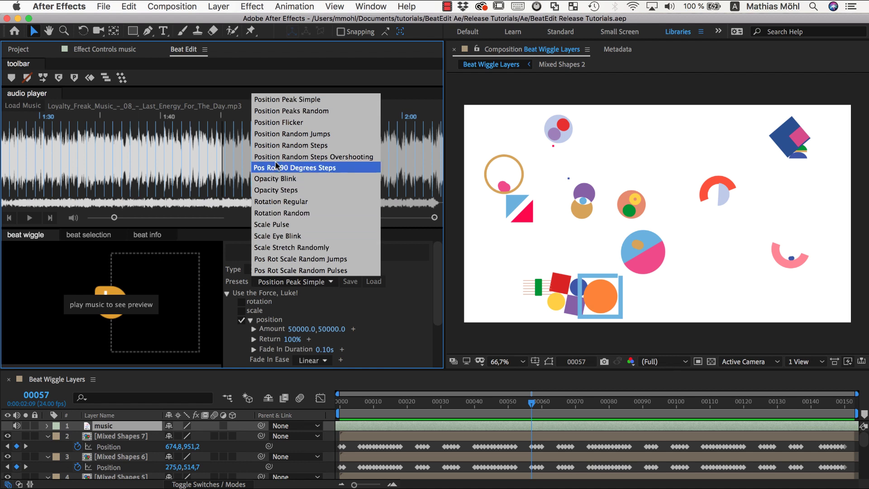
{"action": "left_click", "coordinate": [285, 99]}
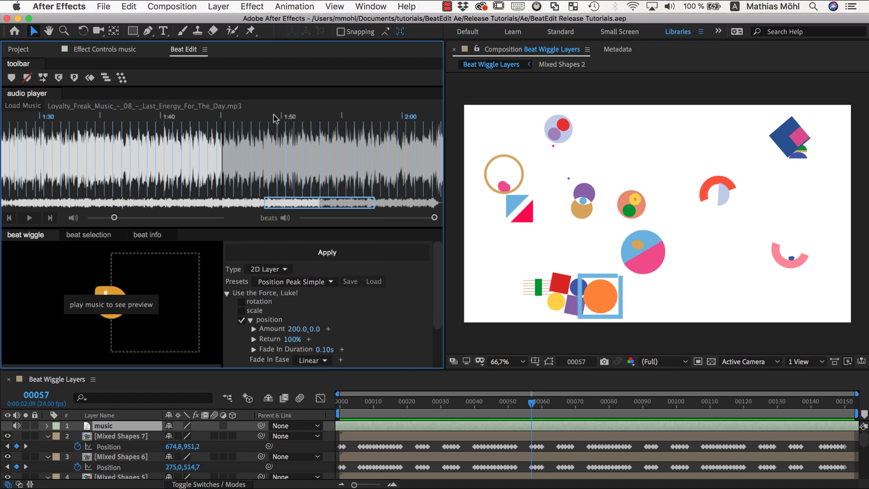
{"action": "left_click", "coordinate": [28, 218]}
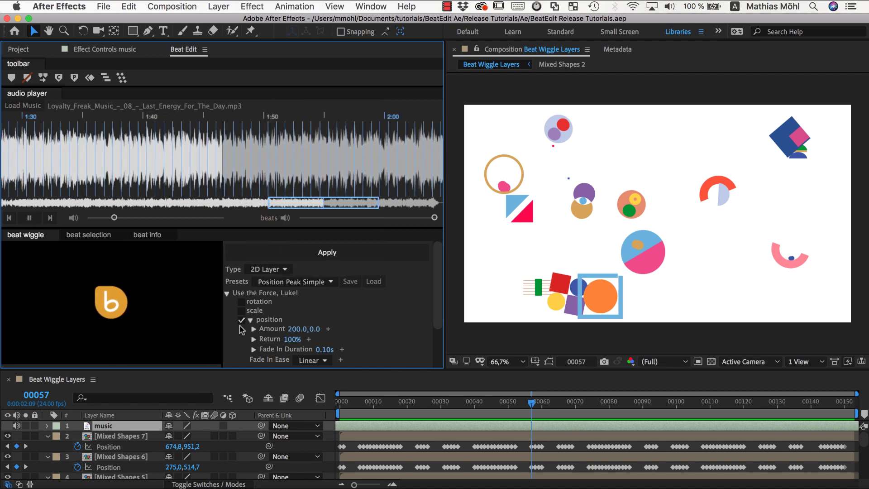
Set Amount Randomize to Max (both sides) and the vertical amount to 200, then stop the music
{"action": "left_click", "coordinate": [299, 333]}
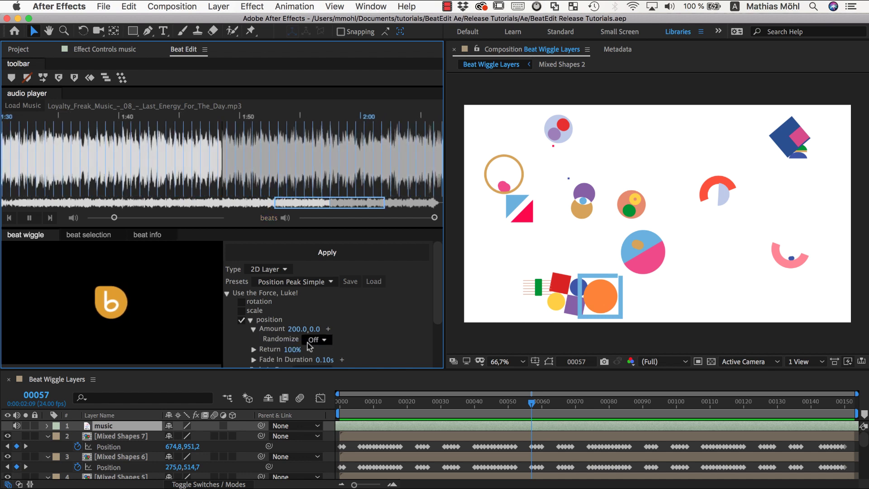
{"action": "left_click", "coordinate": [315, 329]}
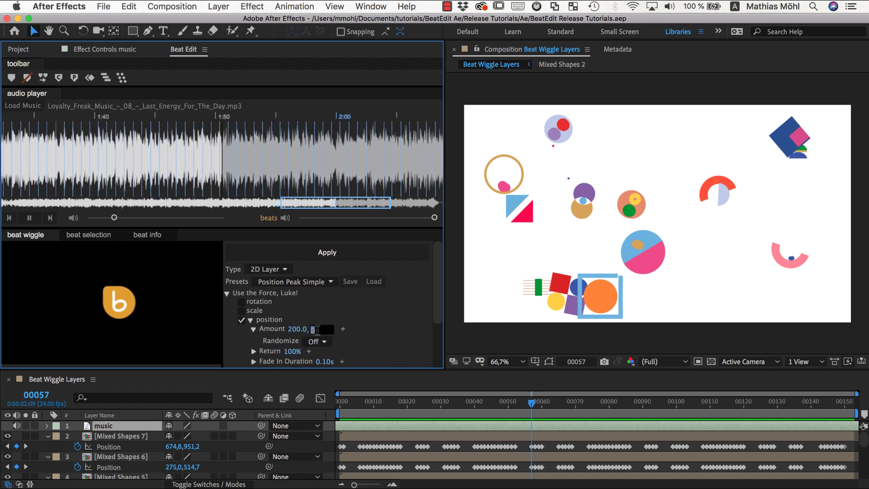
{"action": "left_click", "coordinate": [317, 341]}
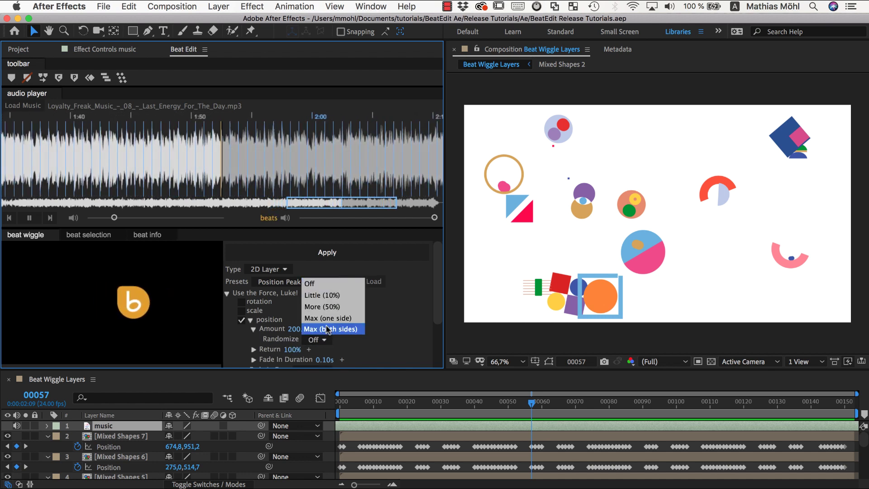
{"action": "left_click", "coordinate": [327, 330]}
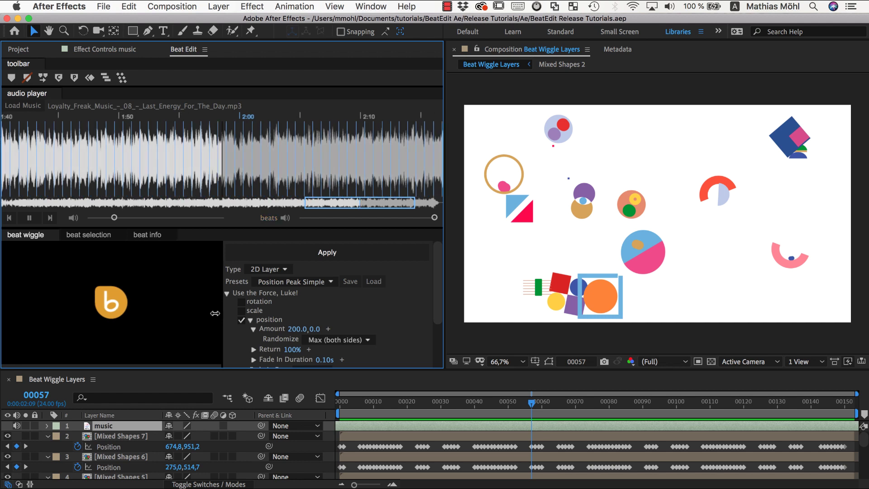
{"action": "left_click", "coordinate": [315, 329]}
{"action": "type", "text": "2"}
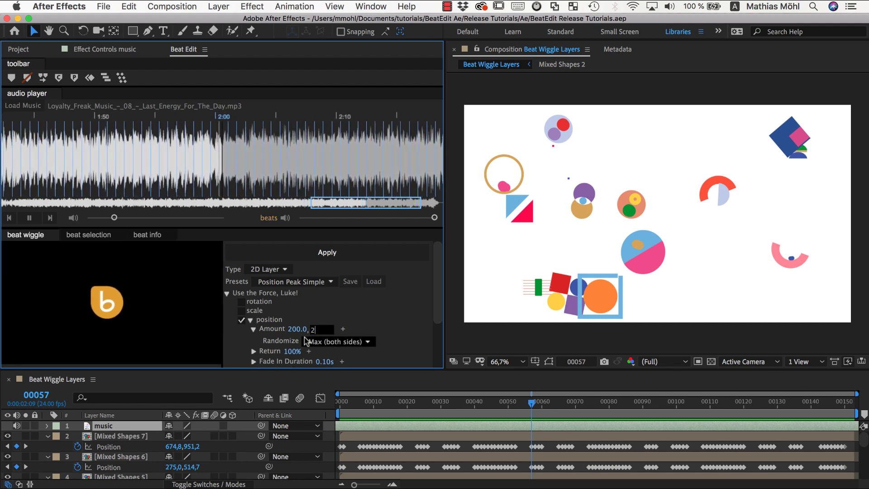
{"action": "type", "text": "00"}
{"action": "key", "text": "Return"}
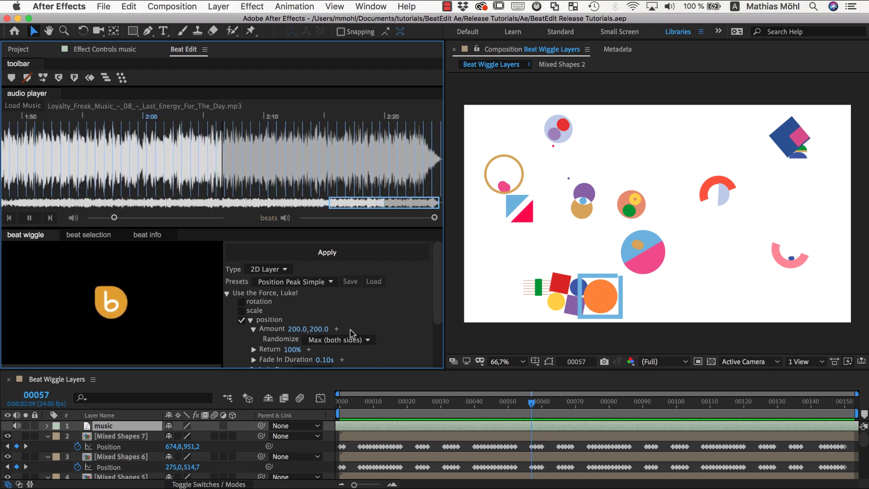
{"action": "key", "text": "space"}
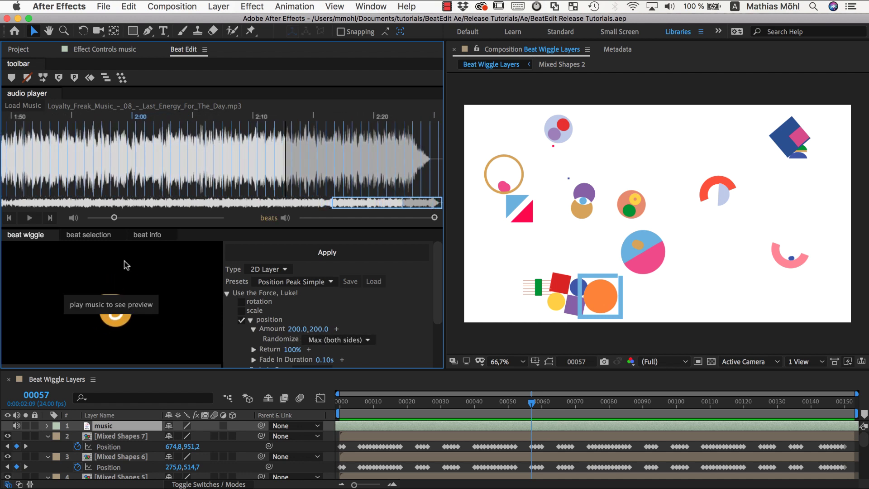